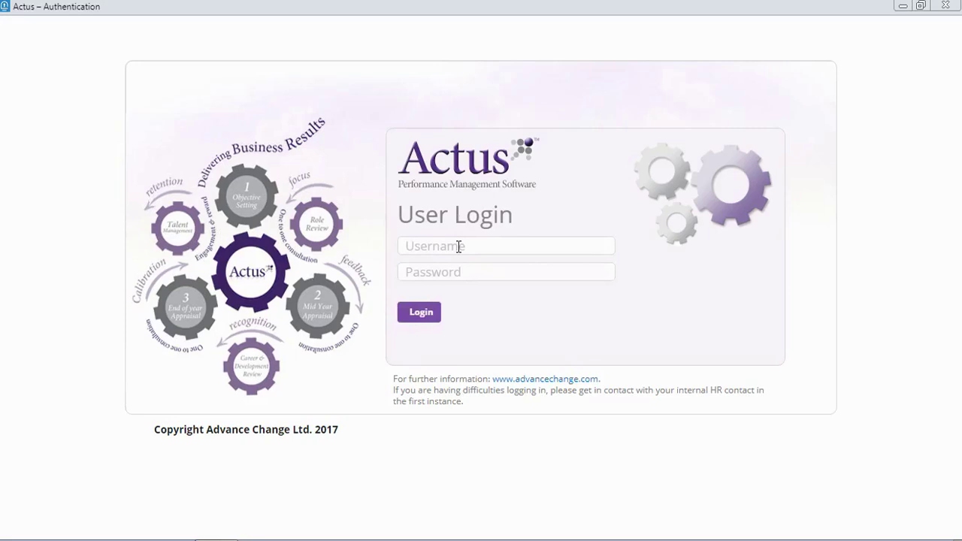
Log in with the saved username and the account password to reach My Dashboard
left_click(426, 246)
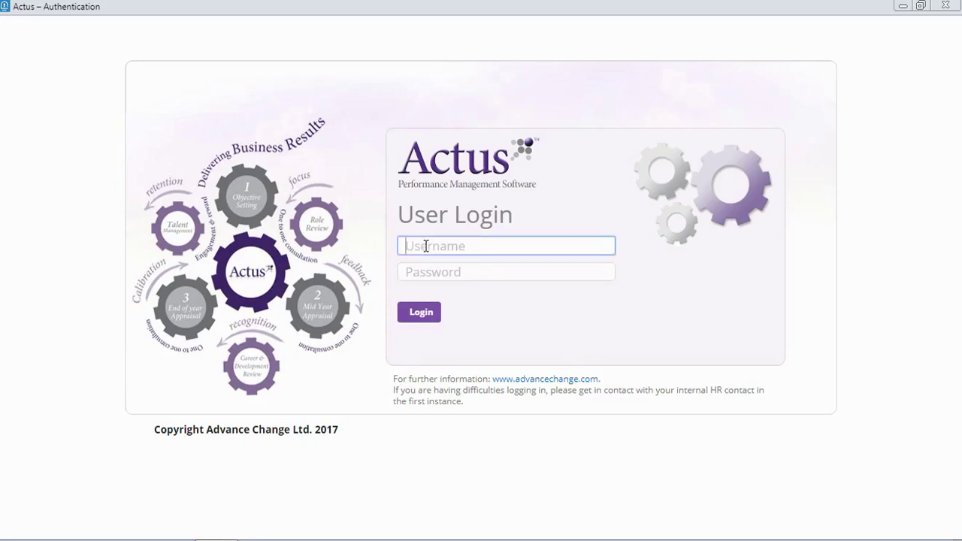
left_click(426, 246)
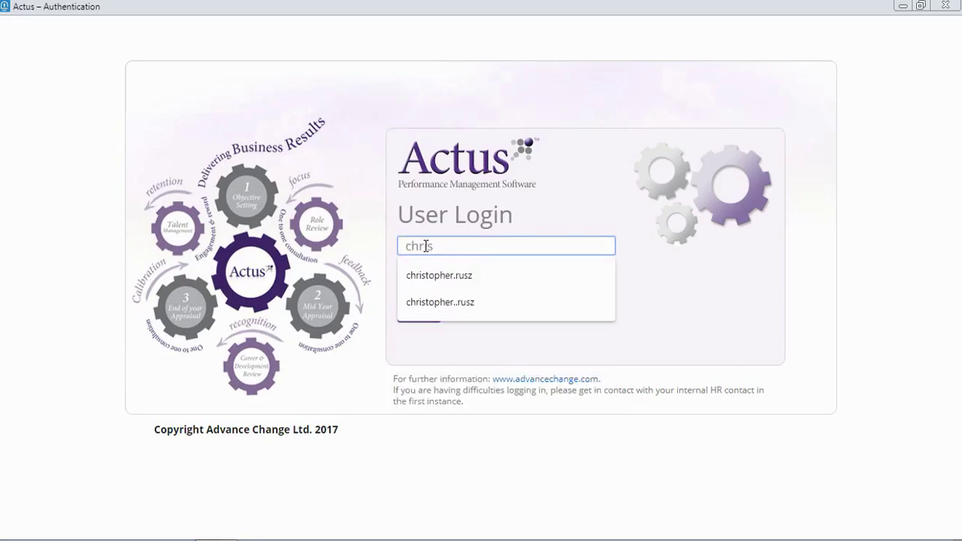
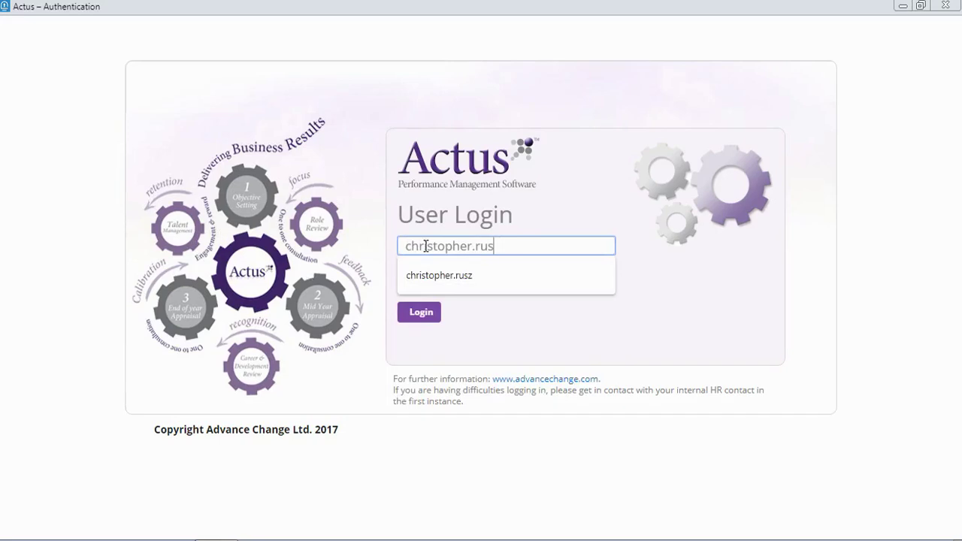
left_click(436, 276)
left_click(436, 272)
type("*******")
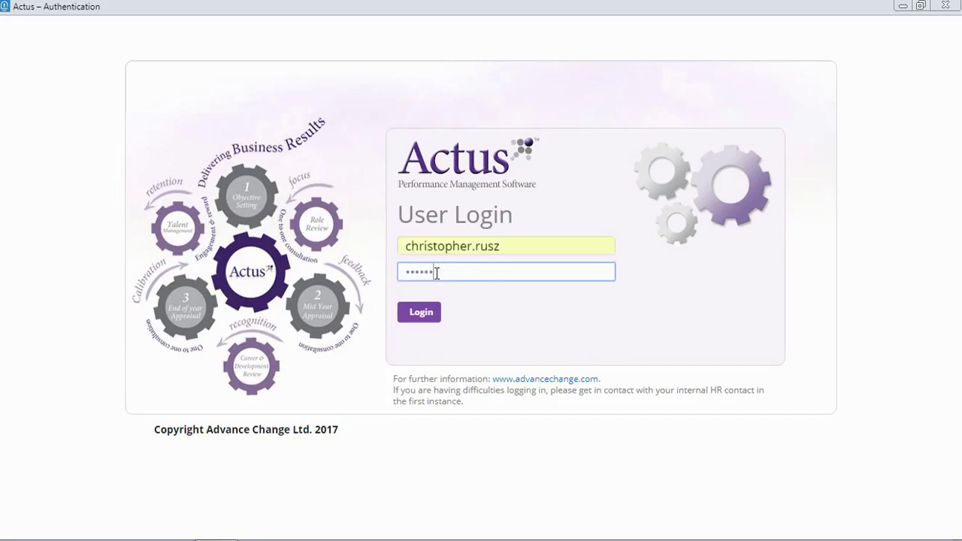
type("**")
key("Return")
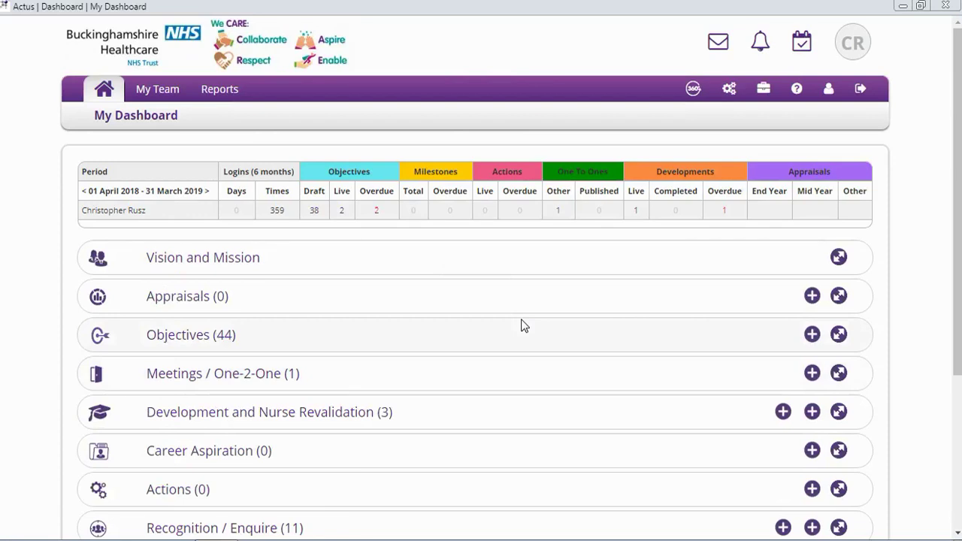
left_click_drag(957, 146, 958, 252)
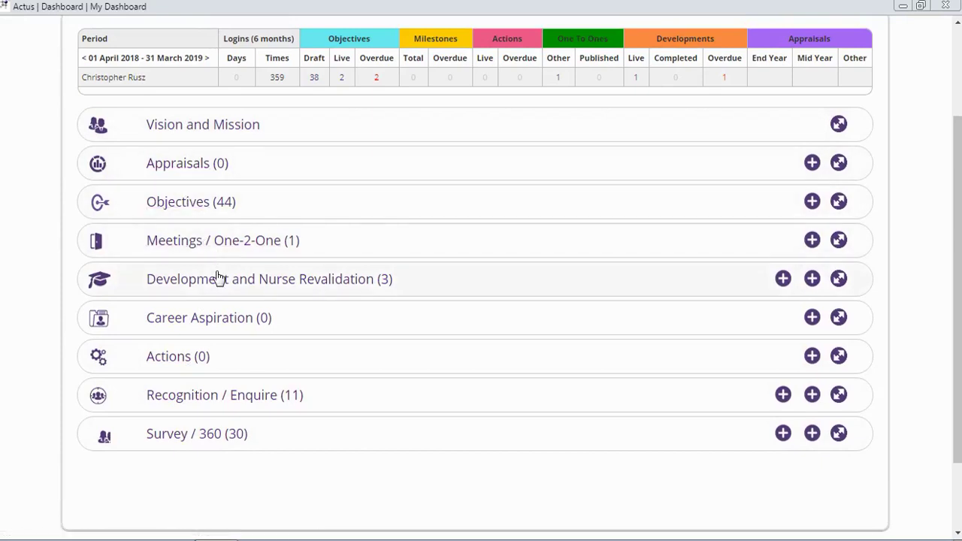
left_click_drag(956, 251, 951, 112)
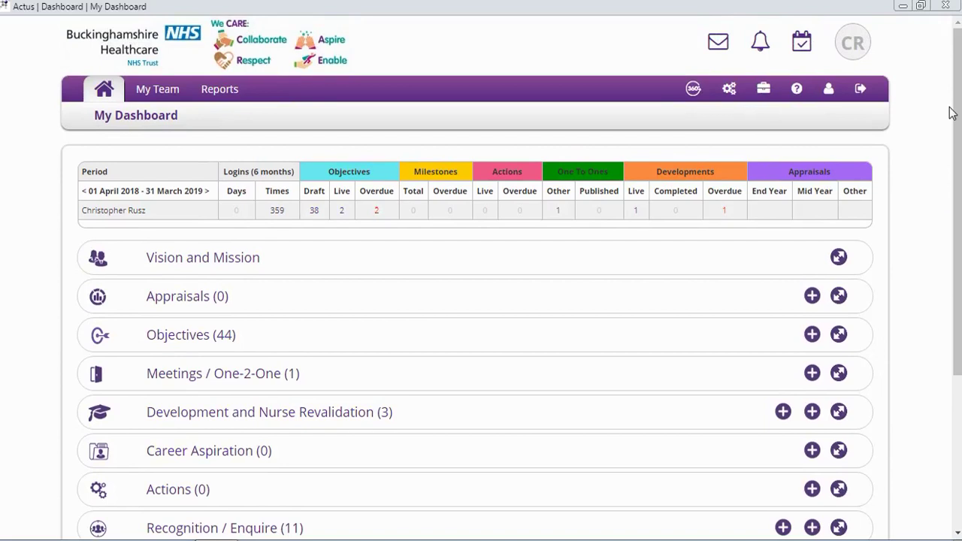
Open My Account from the profile icon and expand the Personal Details section
left_click(829, 91)
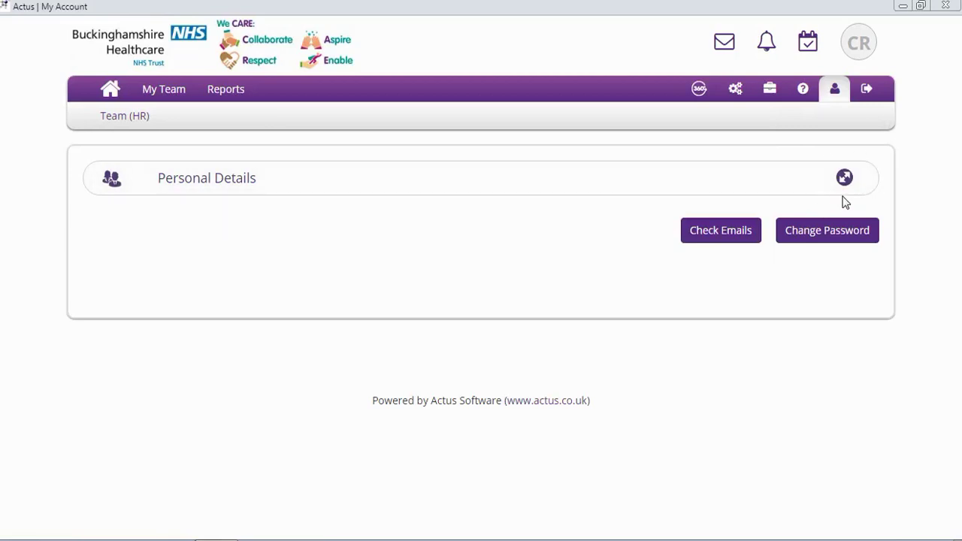
left_click(845, 180)
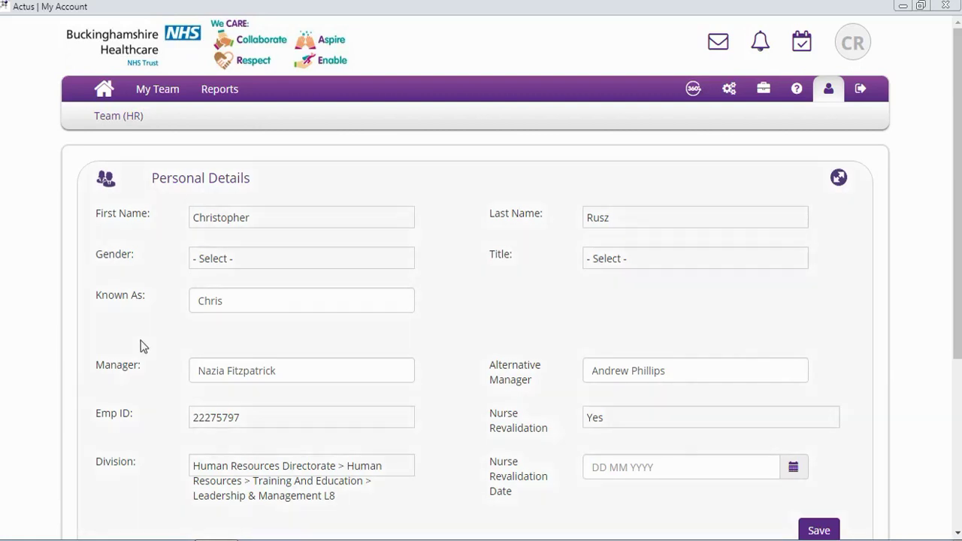
Retype the Manager surname and re-select the same manager from the suggestions
left_click(284, 371)
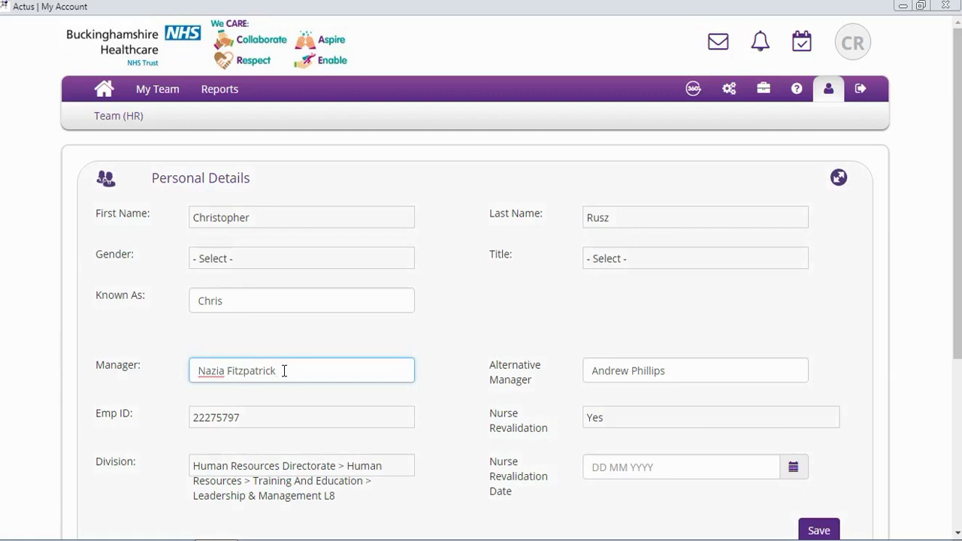
key("BackSpace")
key("BackSpace")
key("BackSpace")
key("BackSpace")
key("BackSpace")
key("BackSpace")
key("BackSpace")
key("BackSpace")
key("BackSpace")
key("BackSpace")
key("BackSpace")
key("BackSpace")
key("BackSpace")
key("BackSpace")
key("BackSpace")
key("BackSpace")
key("BackSpace")
type("fit")
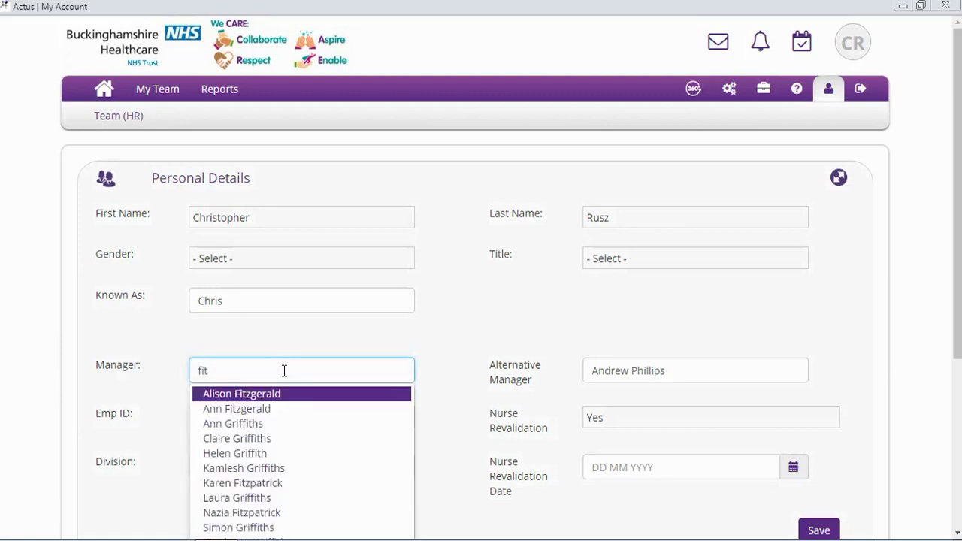
type("zp")
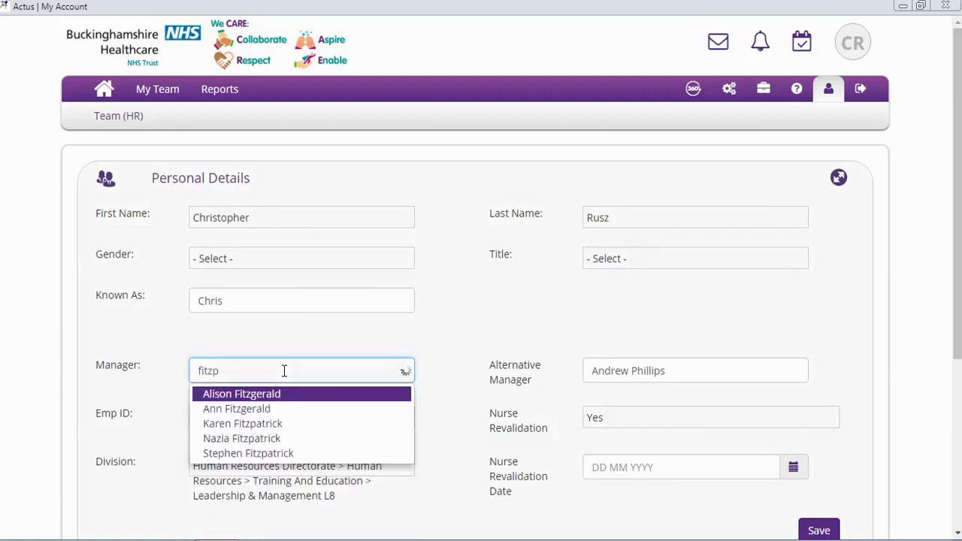
type("atrick")
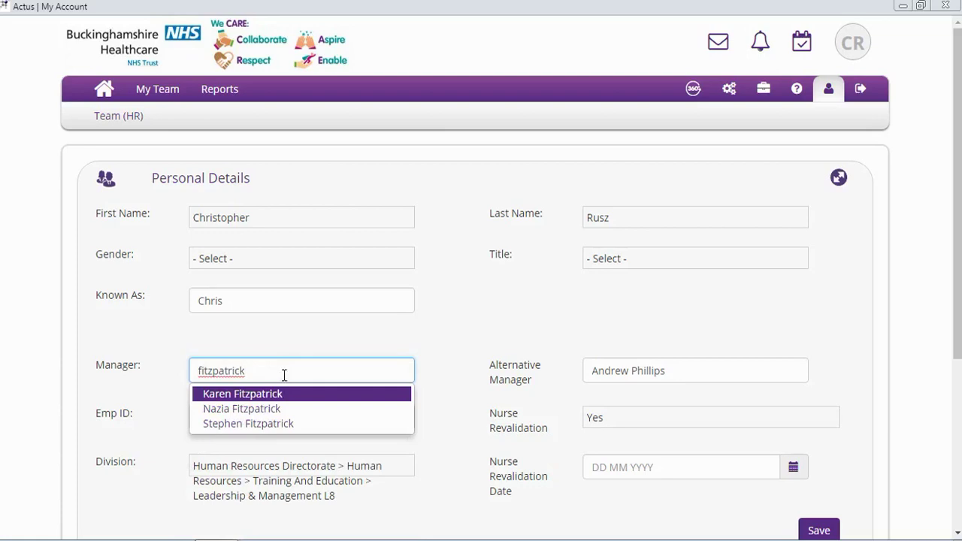
left_click(281, 410)
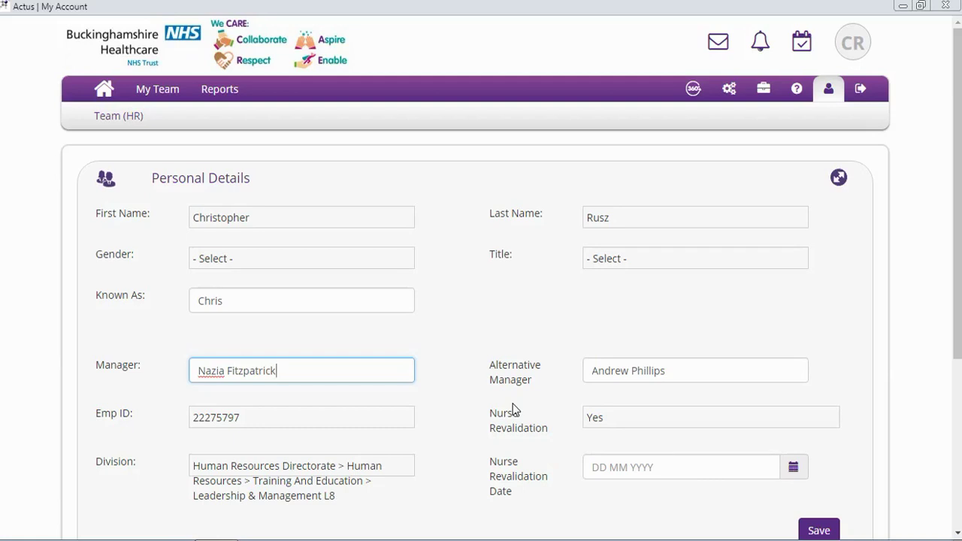
Clear the Alternative Manager field and head Home, raising the 'Leave app?' prompt
left_click(692, 368)
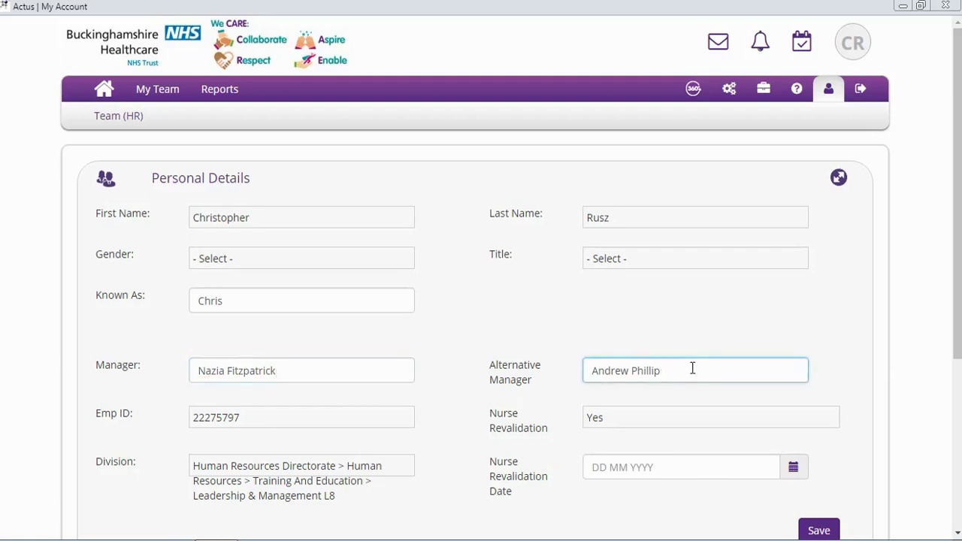
key("BackSpace")
key("BackSpace")
key("BackSpace")
key("BackSpace")
key("BackSpace")
key("BackSpace")
key("BackSpace")
key("BackSpace")
key("BackSpace")
key("BackSpace")
key("BackSpace")
key("BackSpace")
key("BackSpace")
key("BackSpace")
left_click(104, 91)
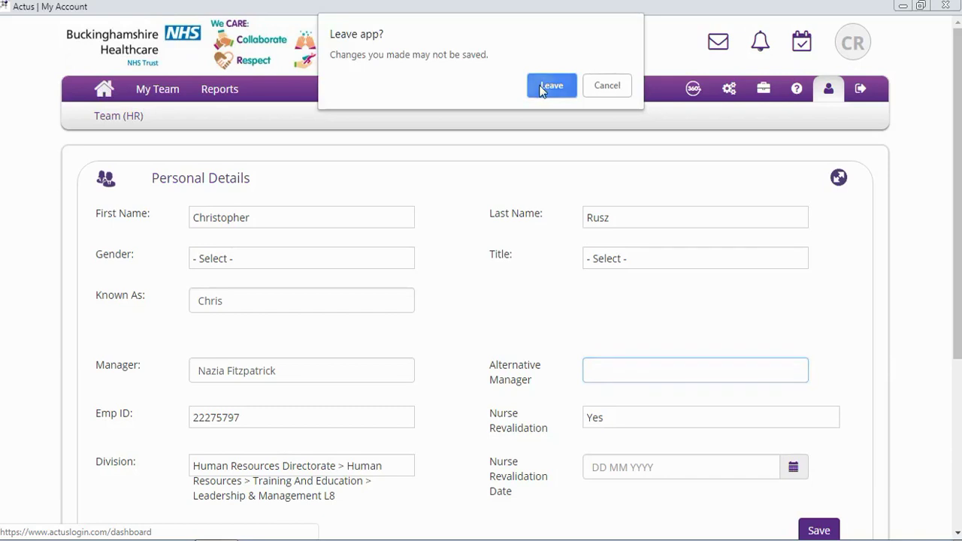
Discard the profile changes and add a new appraisal from the dashboard's Appraisals row
left_click(539, 86)
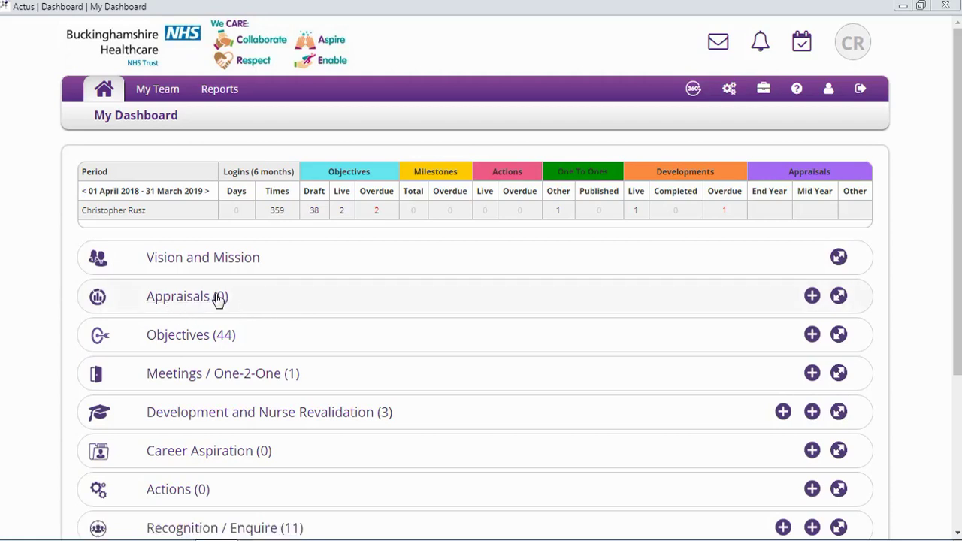
left_click(811, 301)
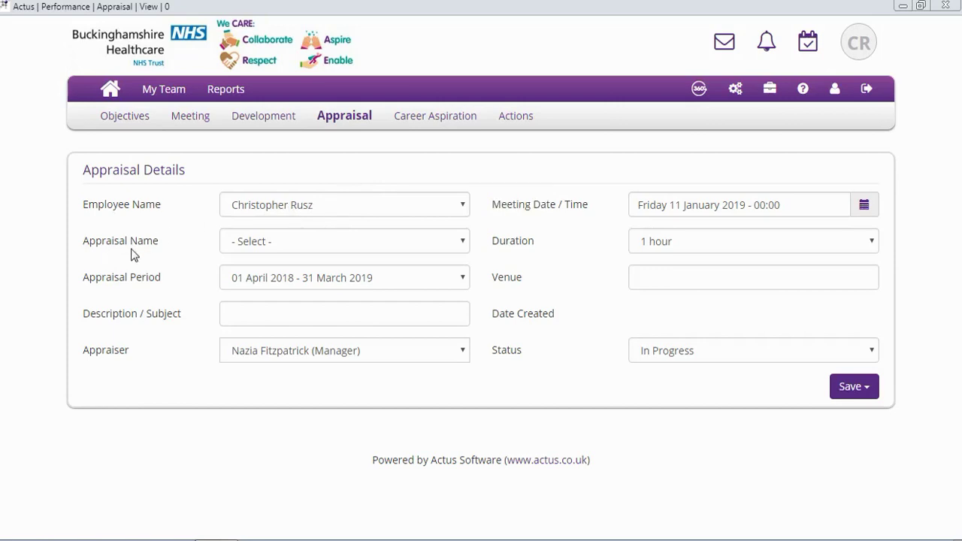
Choose End Year Appraisal as the appraisal name and clear the default description
left_click(306, 241)
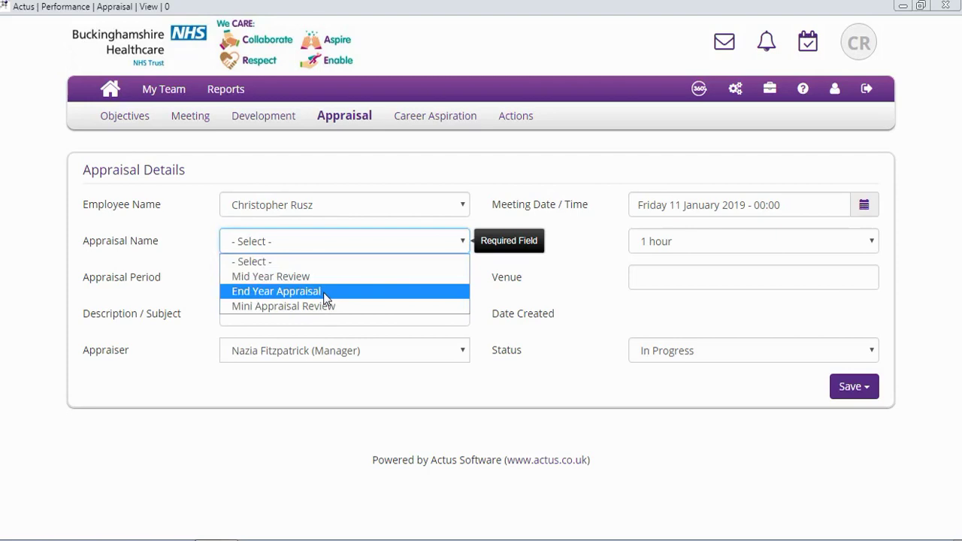
left_click(323, 292)
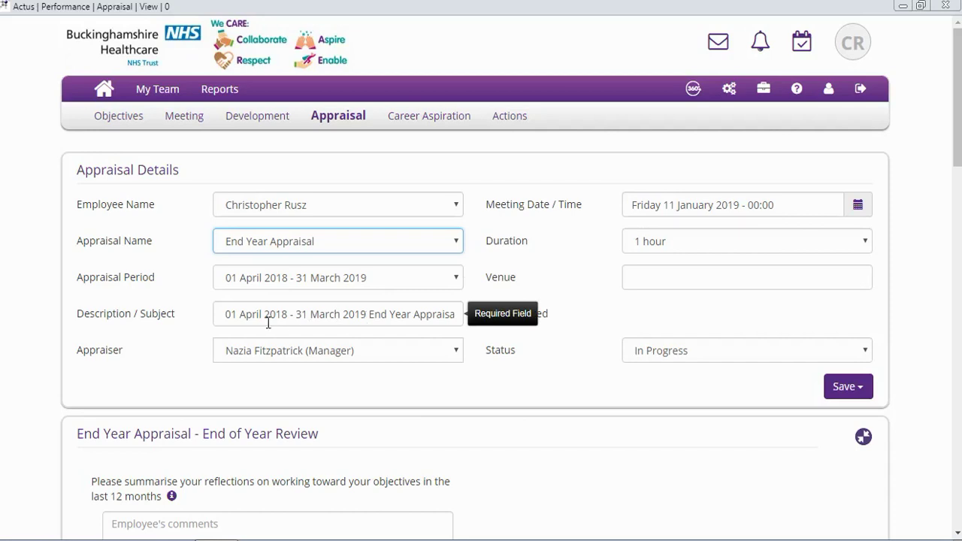
left_click(422, 316)
key("End")
key("BackSpace")
key("BackSpace")
key("BackSpace")
key("BackSpace")
key("BackSpace")
key("BackSpace")
key("BackSpace")
key("BackSpace")
key("BackSpace")
key("BackSpace")
key("BackSpace")
key("BackSpace")
key("BackSpace")
key("BackSpace")
key("BackSpace")
key("BackSpace")
key("BackSpace")
key("BackSpace")
key("BackSpace")
key("BackSpace")
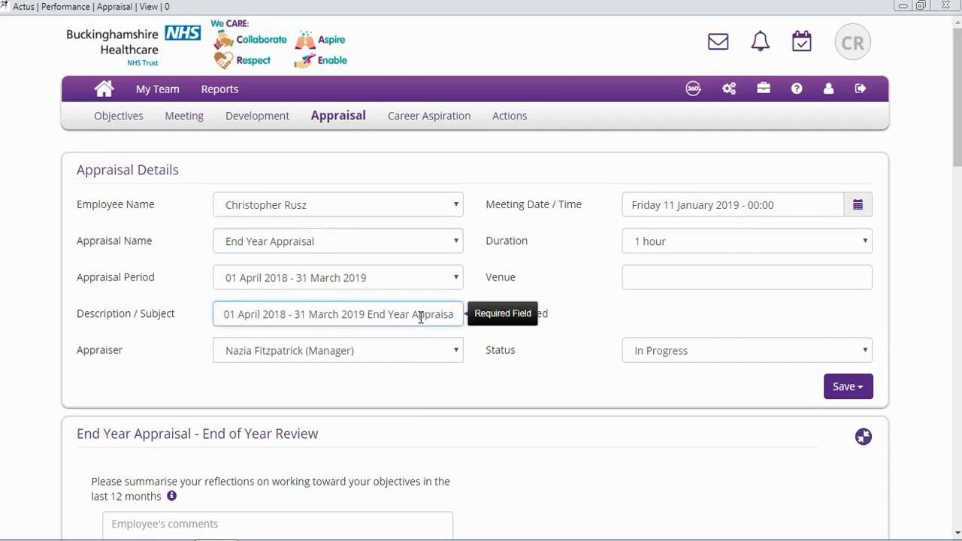
key("BackSpace")
key("BackSpace")
key("BackSpace")
key("BackSpace")
key("BackSpace")
key("BackSpace")
key("BackSpace")
key("BackSpace")
key("BackSpace")
key("BackSpace")
key("BackSpace")
key("BackSpace")
key("BackSpace")
key("BackSpace")
key("BackSpace")
key("BackSpace")
key("BackSpace")
key("BackSpace")
key("BackSpace")
key("BackSpace")
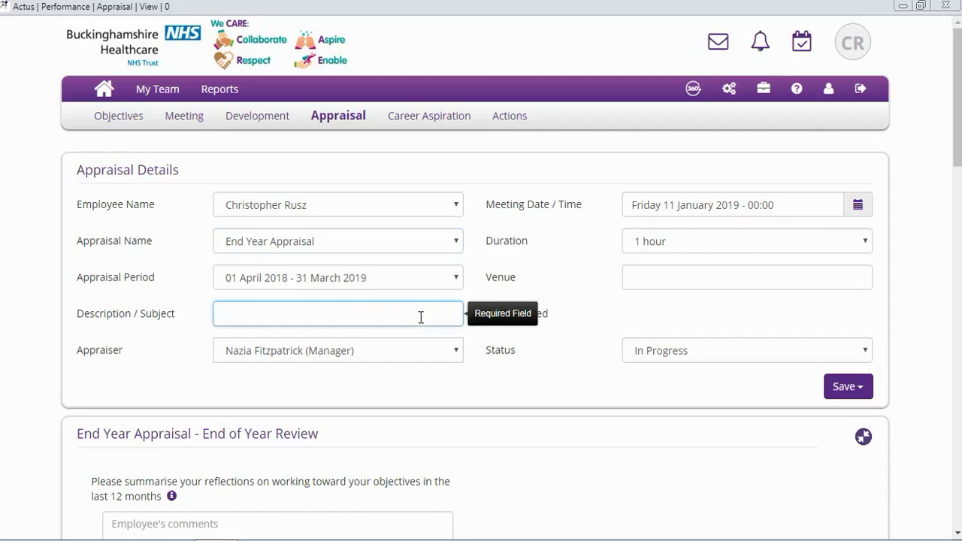
Enter a short personal appraisal title as the description and keep the line manager as appraiser
type("Chris' appria")
key("ctrl+shift+Left")
type("apprisal")
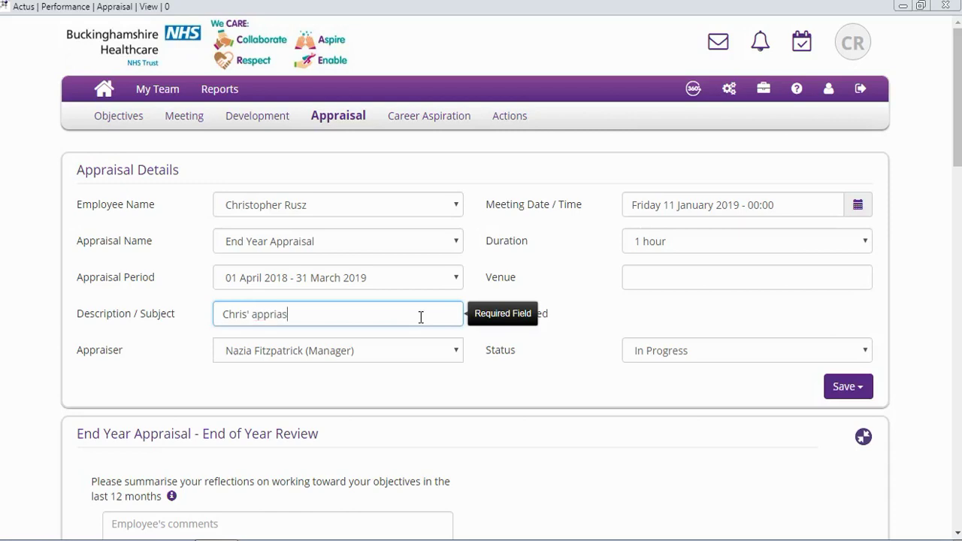
key("BackSpace")
key("BackSpace")
key("BackSpace")
key("BackSpace")
key("BackSpace")
type("aisal")
left_click(413, 382)
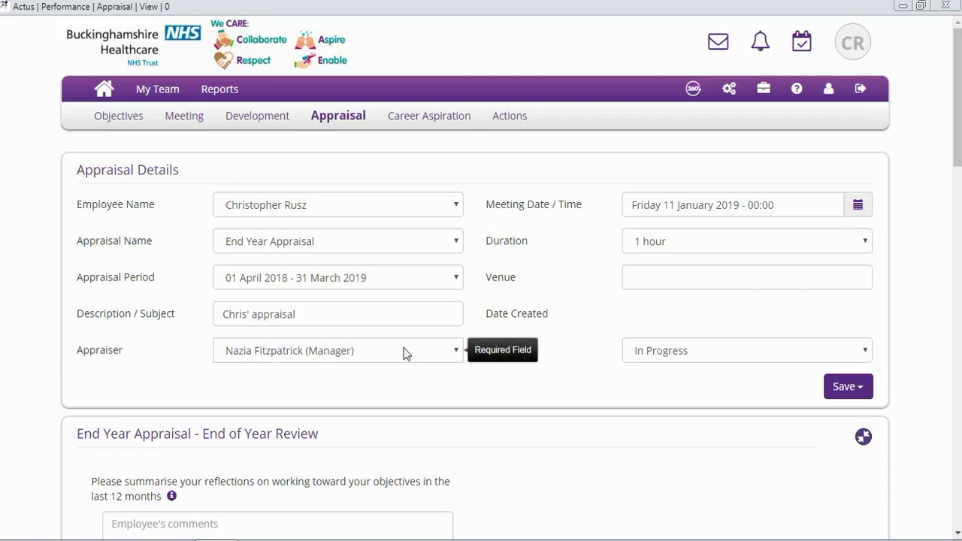
left_click(453, 353)
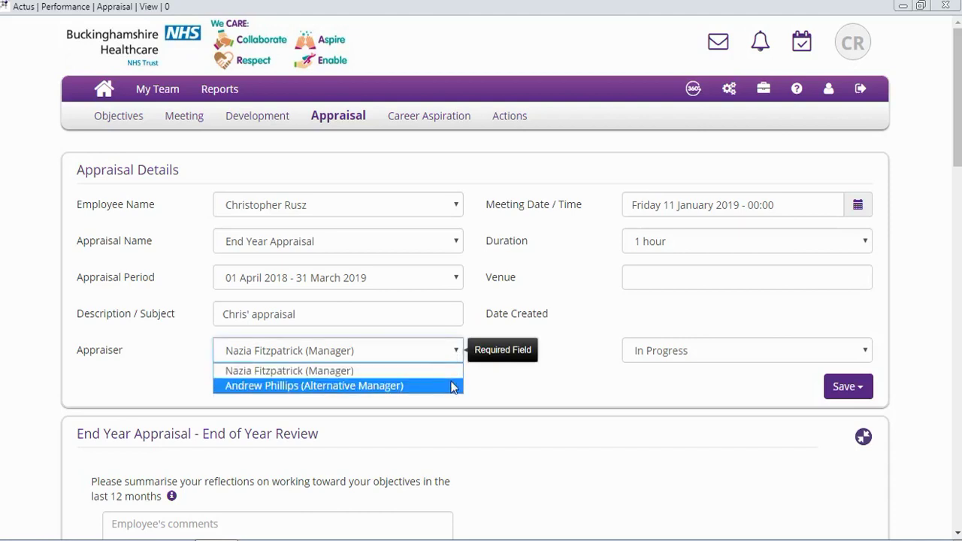
left_click(445, 371)
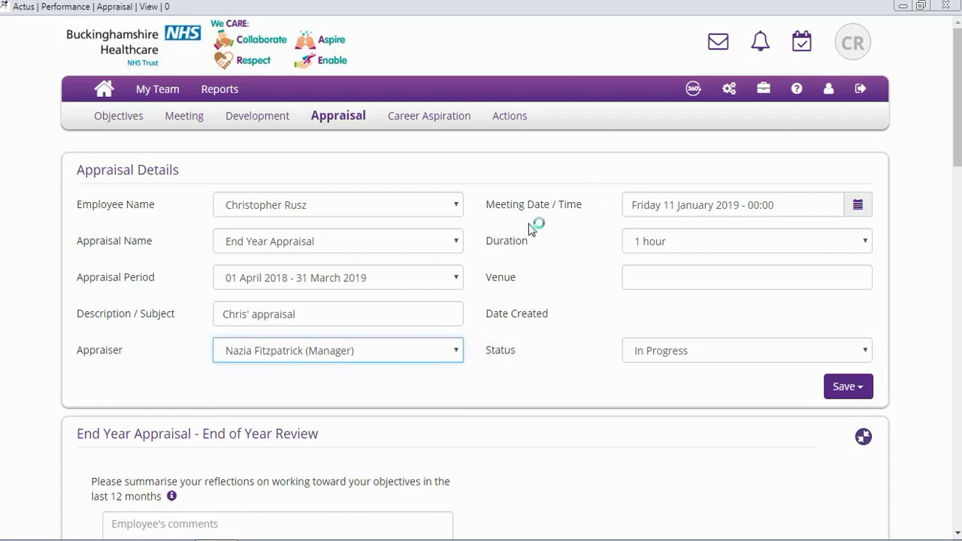
Set the meeting date and time to Wednesday 10 April 2019 at 09:00
left_click(857, 206)
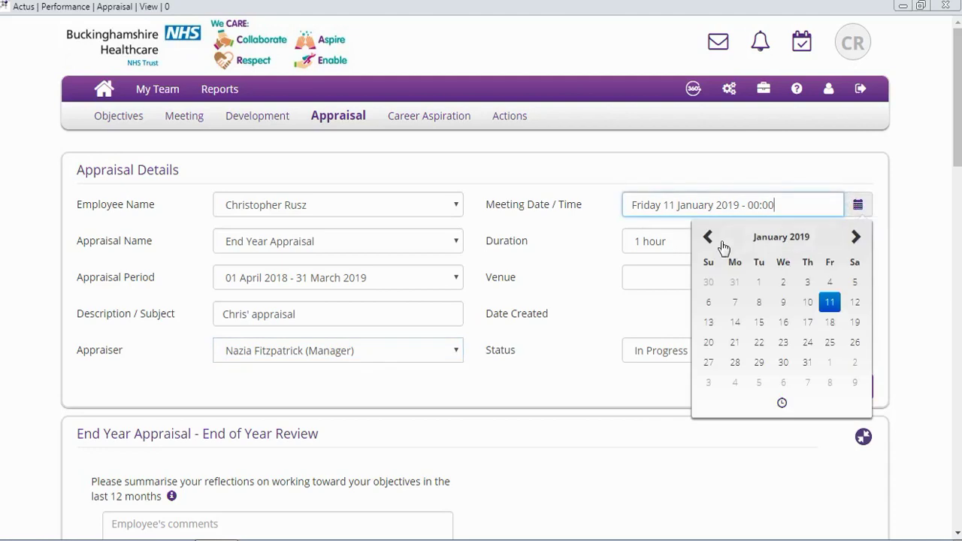
left_click(857, 237)
left_click(856, 238)
left_click(856, 237)
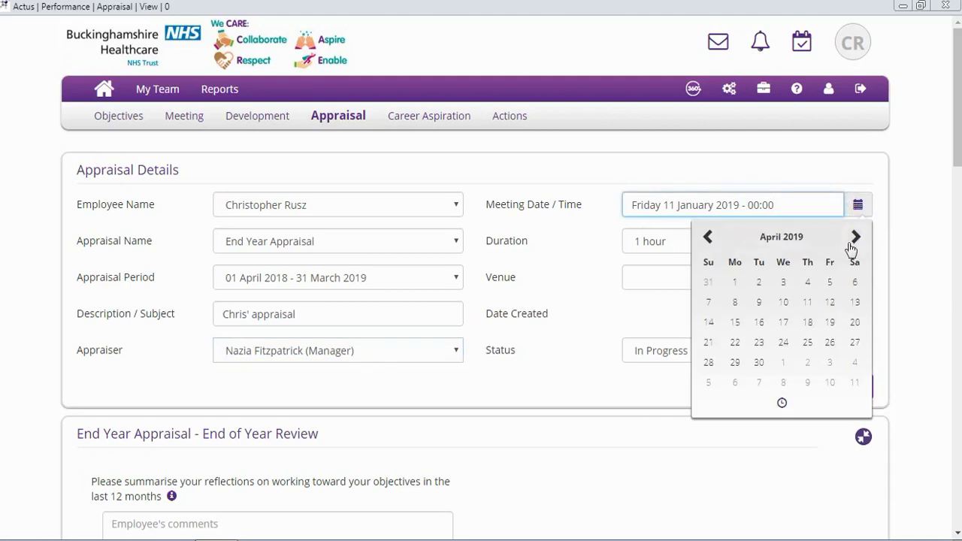
left_click(781, 311)
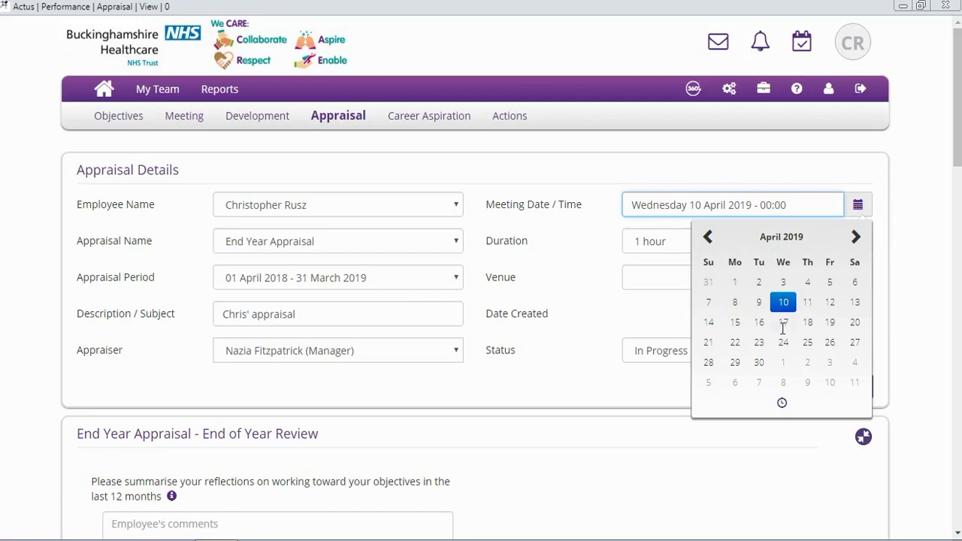
left_click(784, 405)
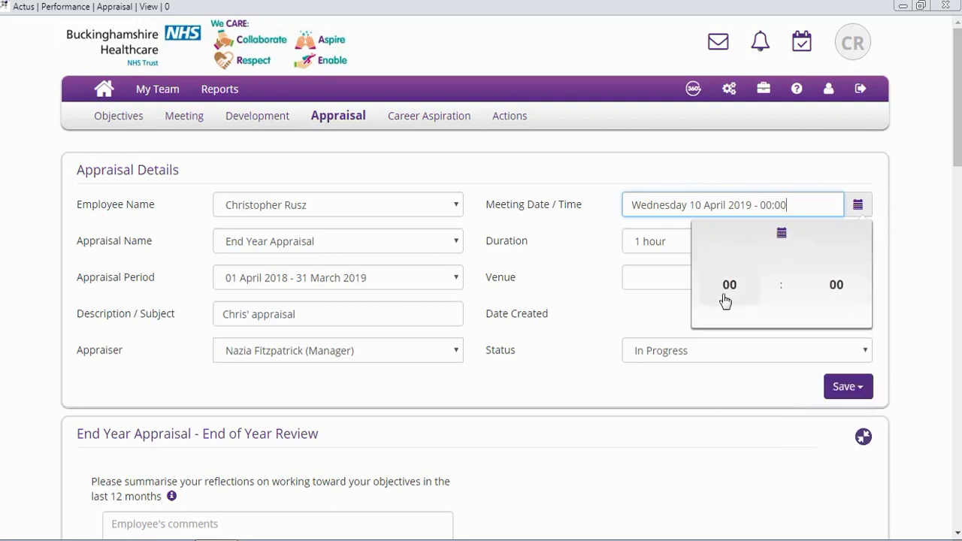
left_click(726, 299)
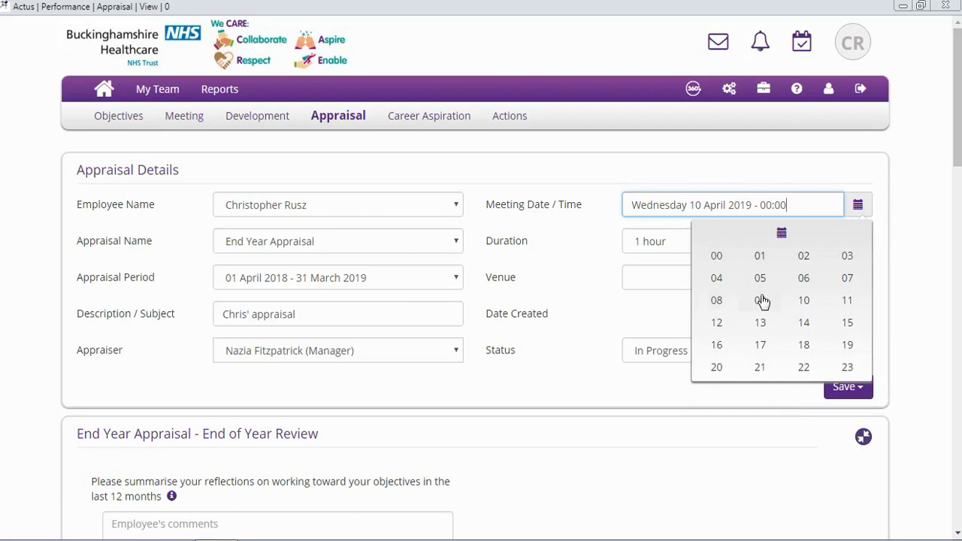
left_click(760, 300)
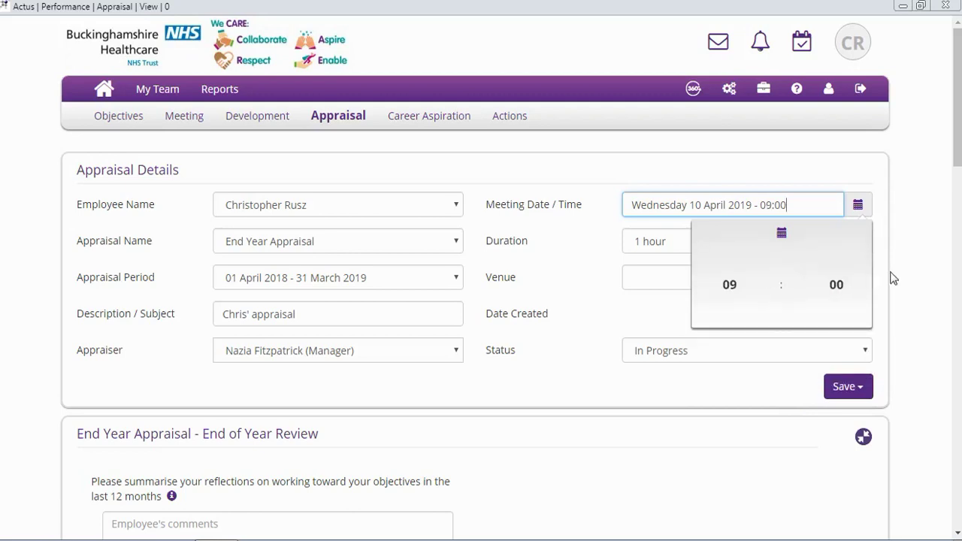
left_click(904, 278)
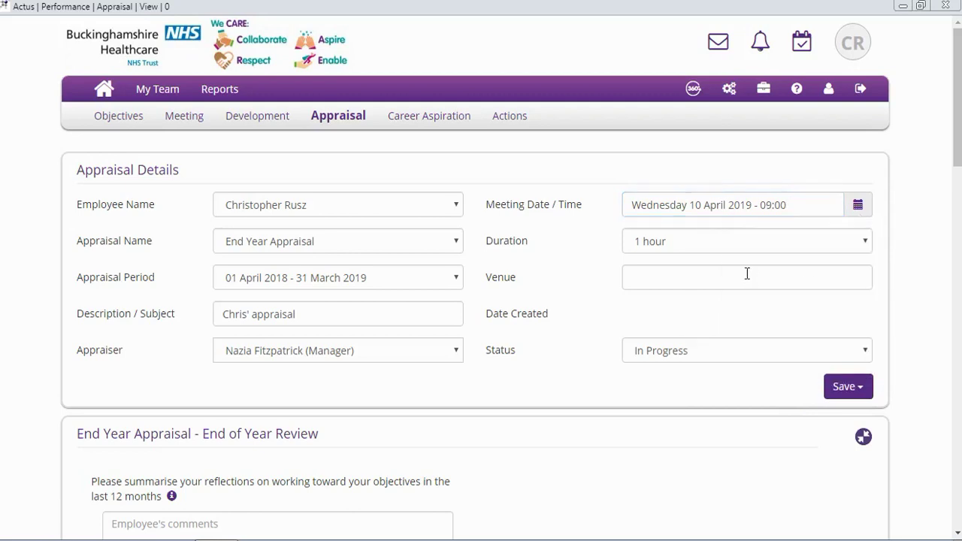
left_click(720, 251)
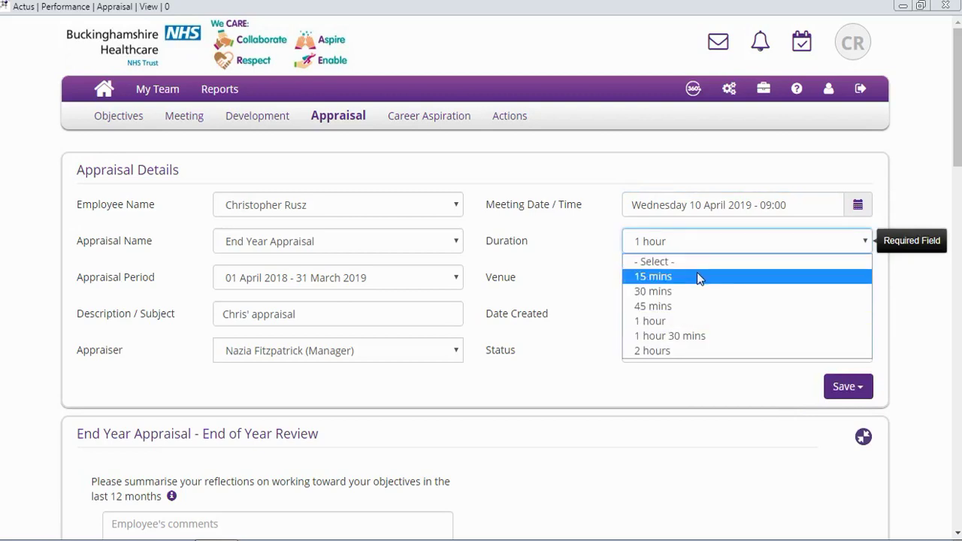
Keep the 1-hour duration, enter venue AH, and save the appraisal
left_click(689, 322)
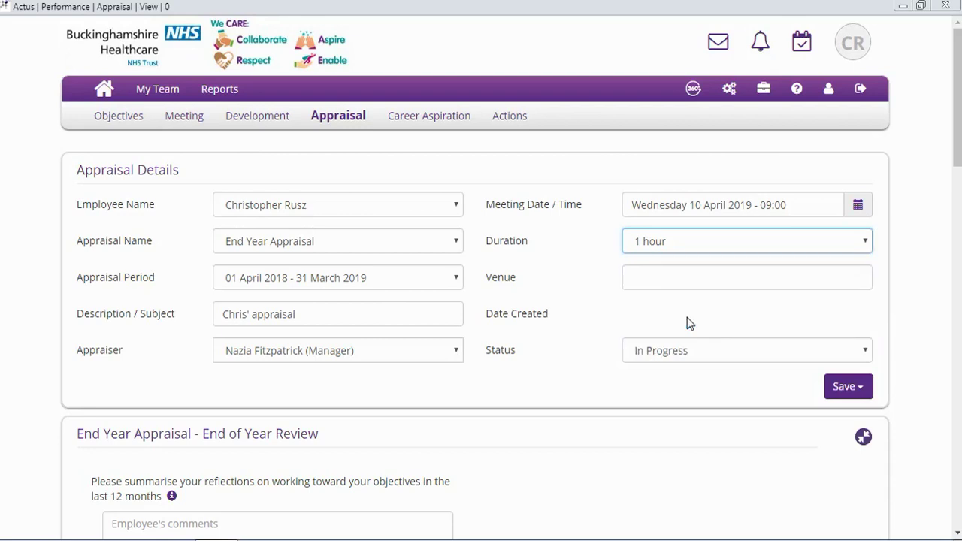
left_click(650, 272)
type("AH")
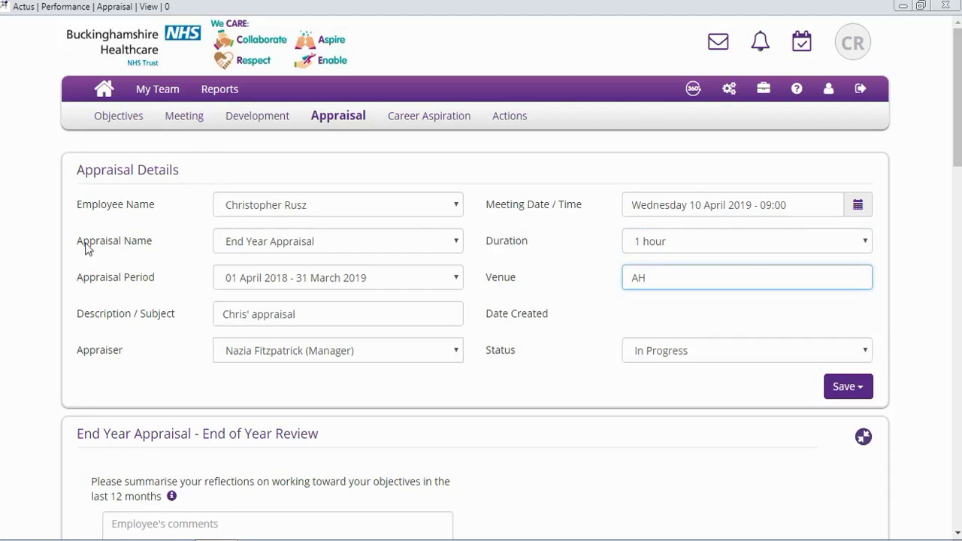
left_click(857, 387)
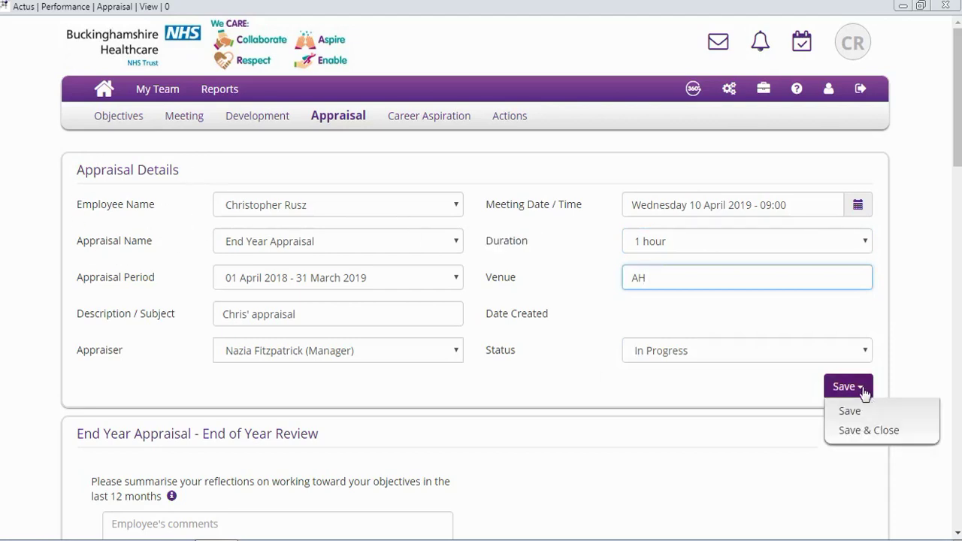
left_click(858, 409)
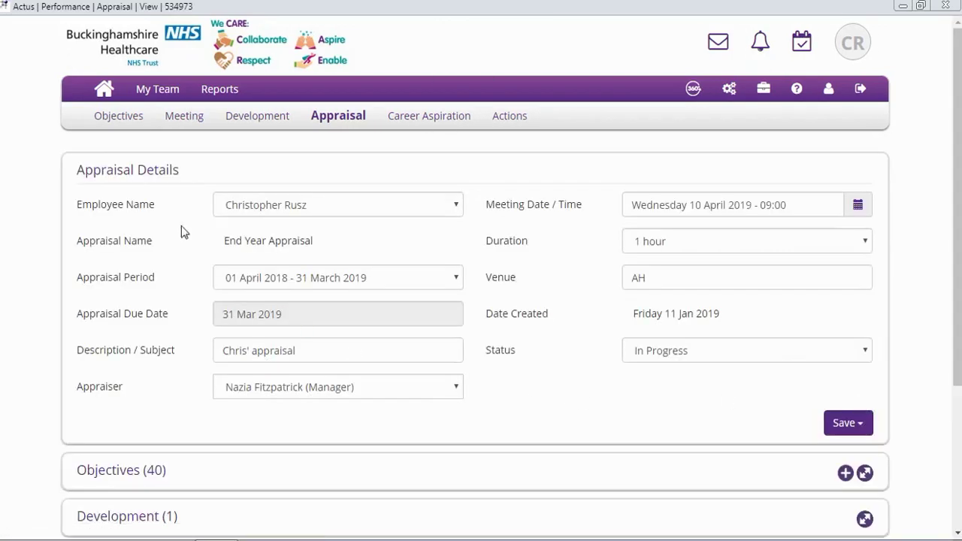
left_click(104, 94)
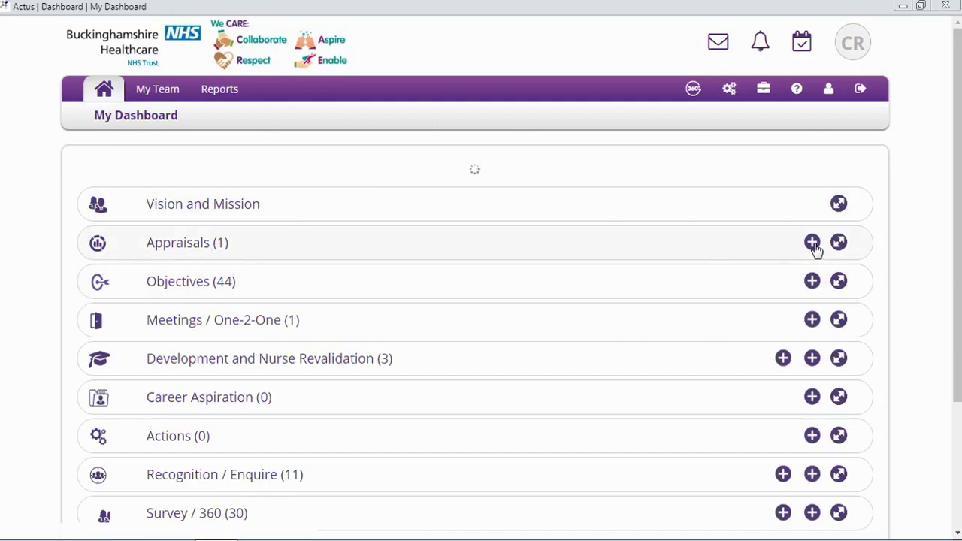
Expand Appraisals on the dashboard, open the End Year Appraisal and scroll through its sections
left_click(838, 243)
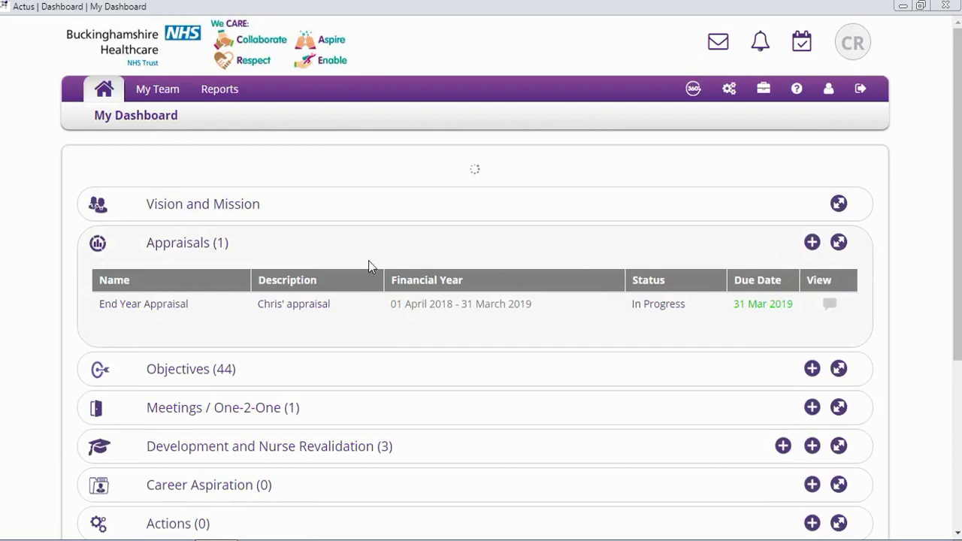
left_click(276, 309)
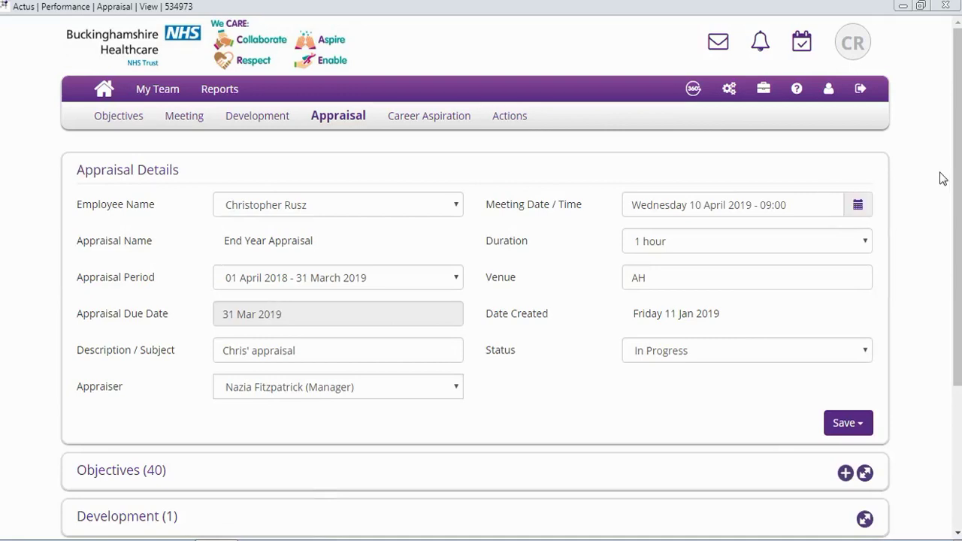
scroll(960, 178, "down", 3)
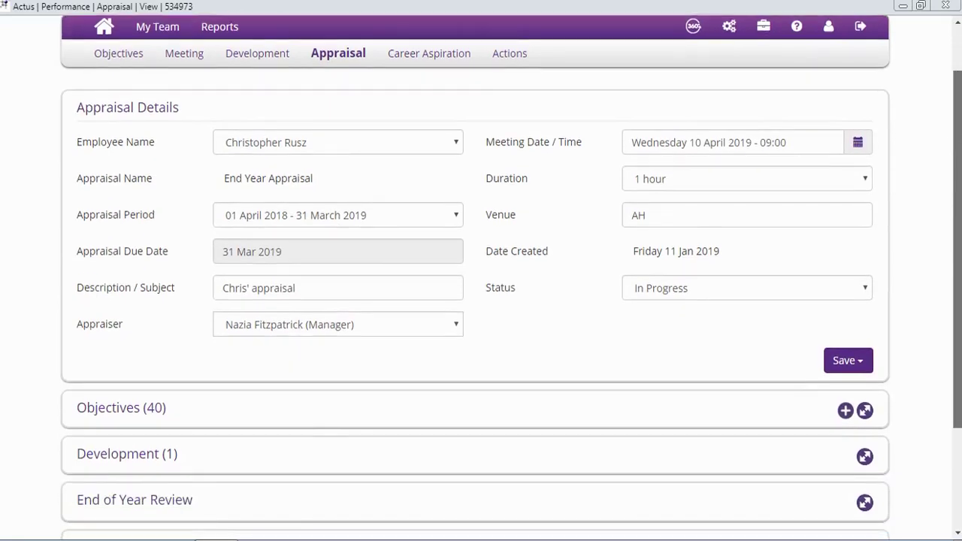
scroll(958, 316, "down", 1)
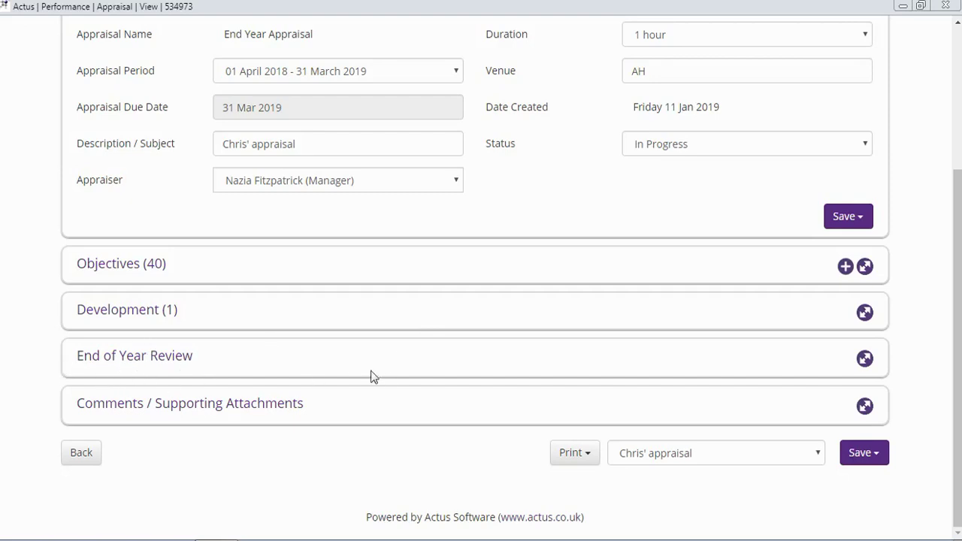
Expand End of Year Review and scroll through its reflection, Care Value and rating questions
left_click(864, 359)
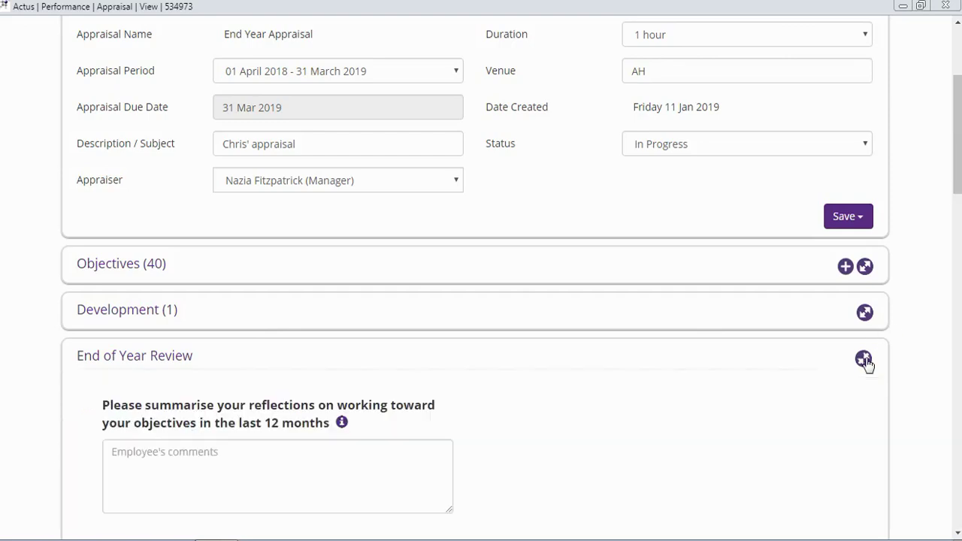
left_click_drag(952, 143, 961, 210)
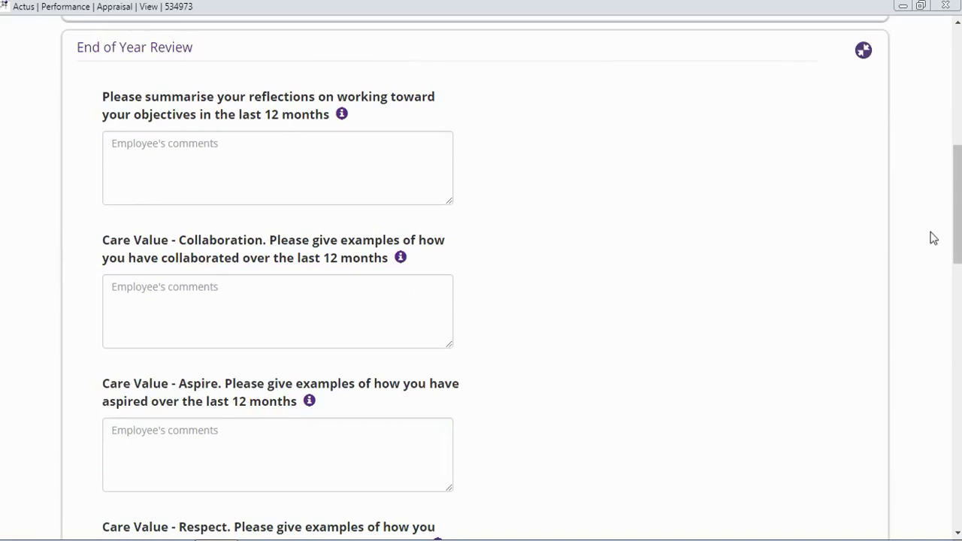
left_click_drag(960, 242, 947, 219)
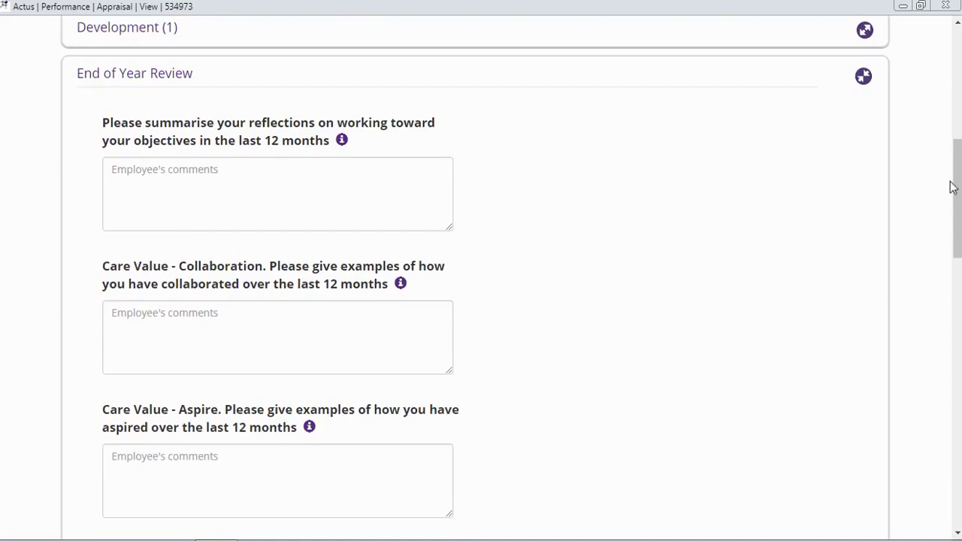
left_click_drag(957, 197, 958, 430)
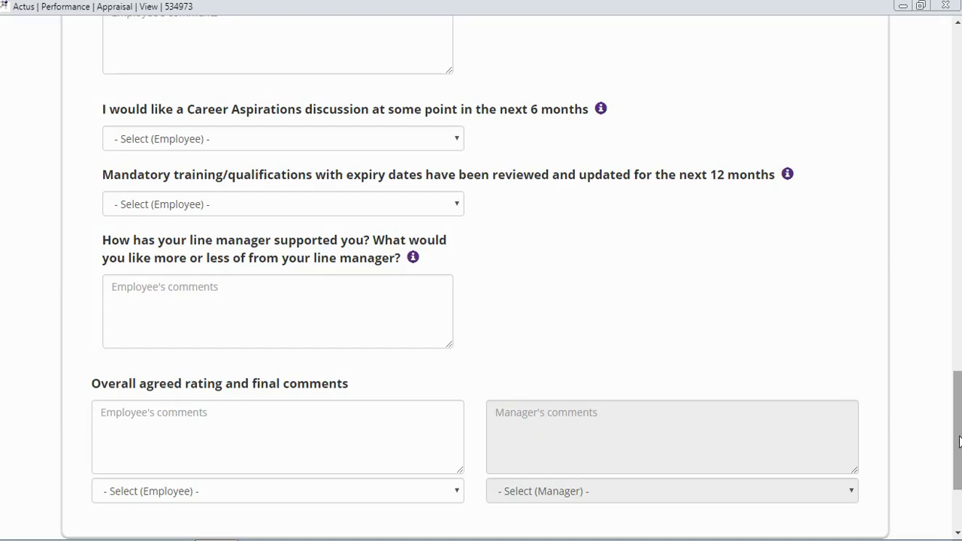
left_click_drag(959, 442, 945, 172)
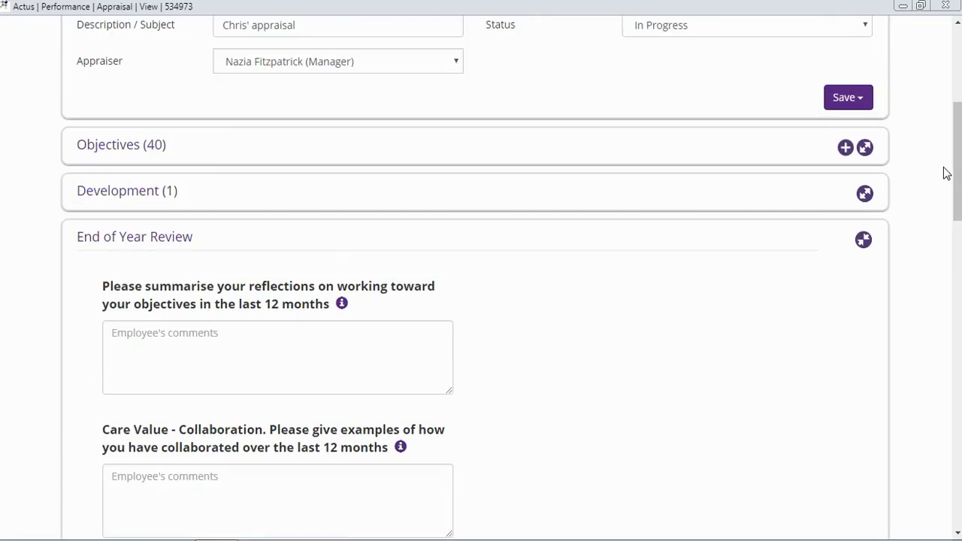
scroll(955, 169, "up", 5)
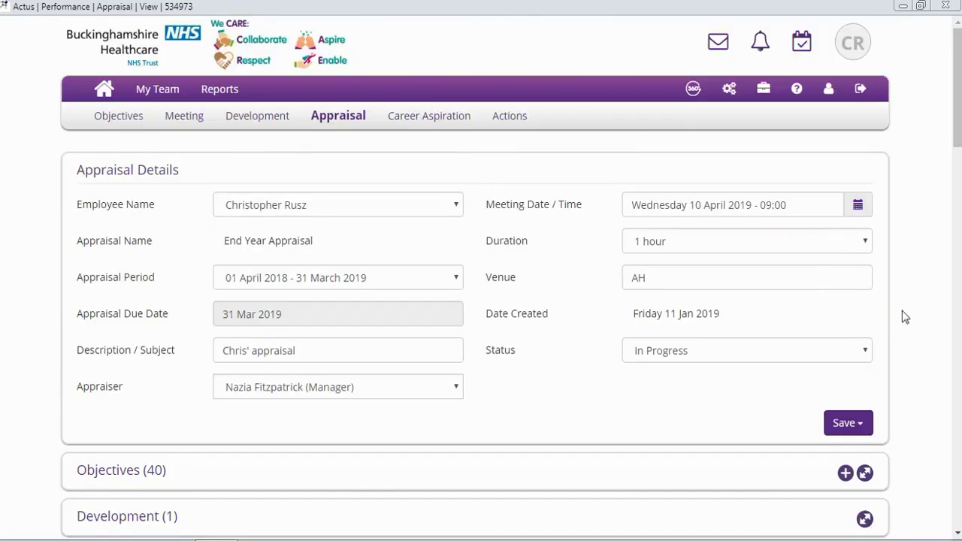
Type 'test' in the reflections comment to confirm it autosaves, then delete it again
left_click(860, 424)
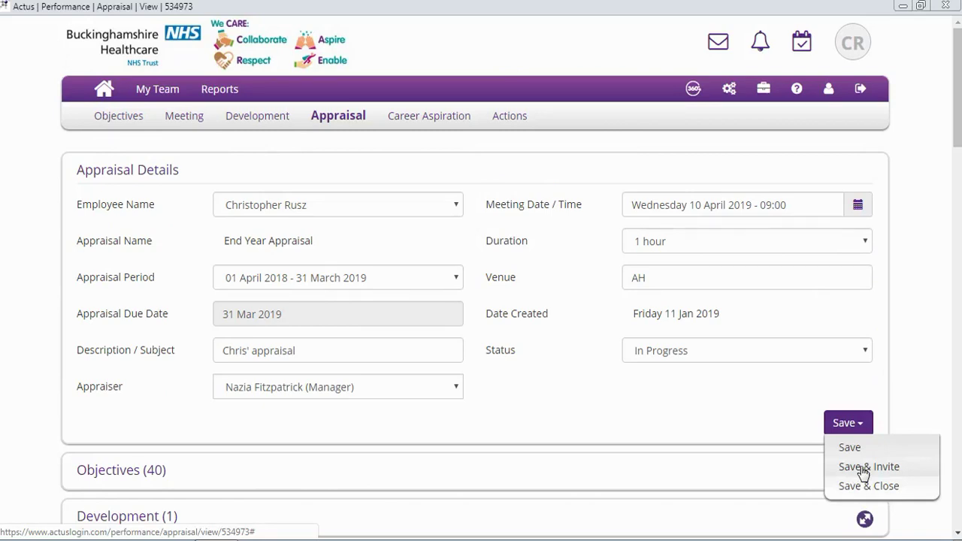
left_click_drag(958, 122, 958, 202)
left_click(193, 326)
type("test")
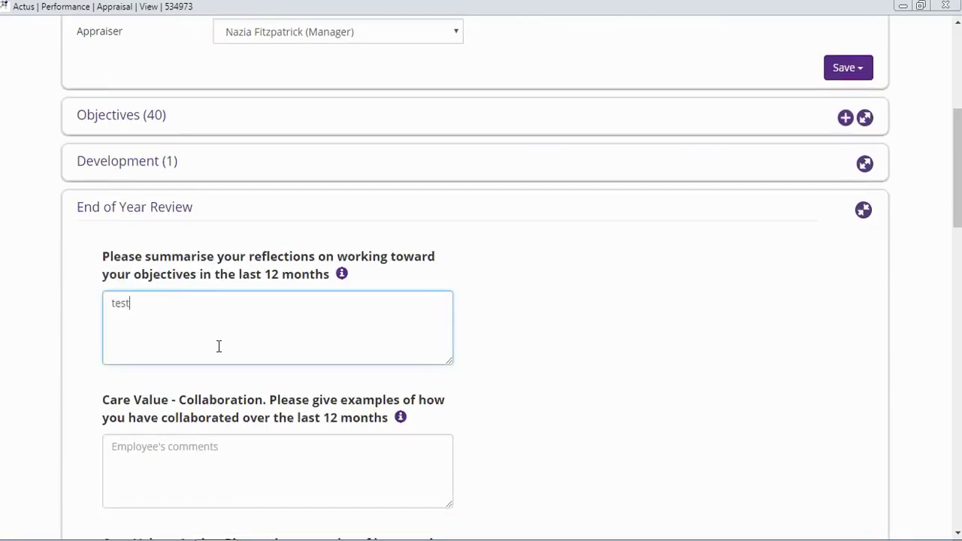
left_click(203, 440)
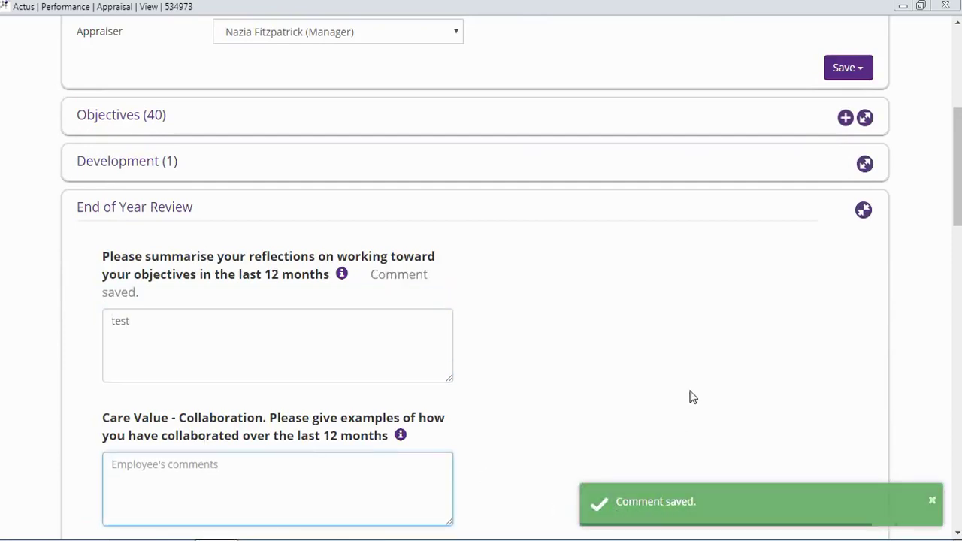
left_click(847, 69)
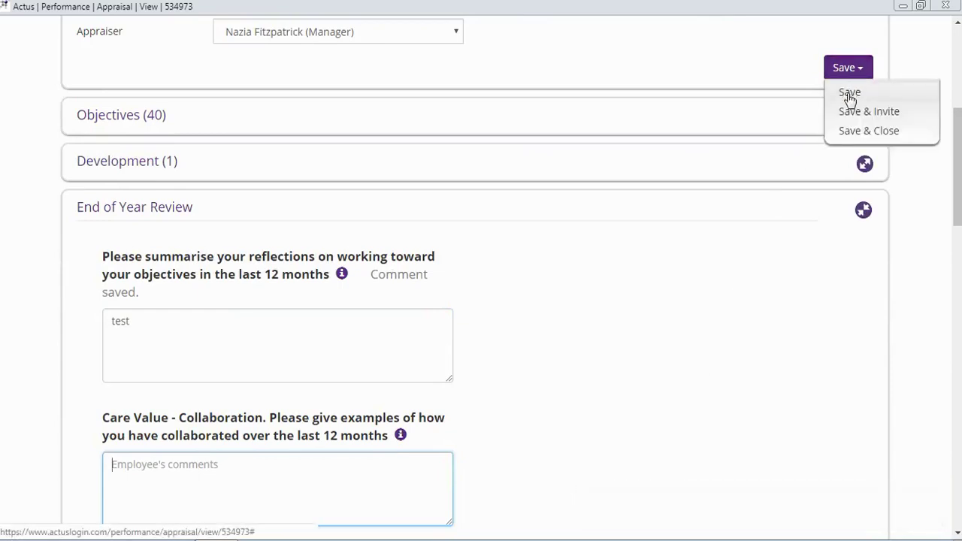
left_click(251, 341)
key("BackSpace")
key("BackSpace")
key("BackSpace")
key("BackSpace")
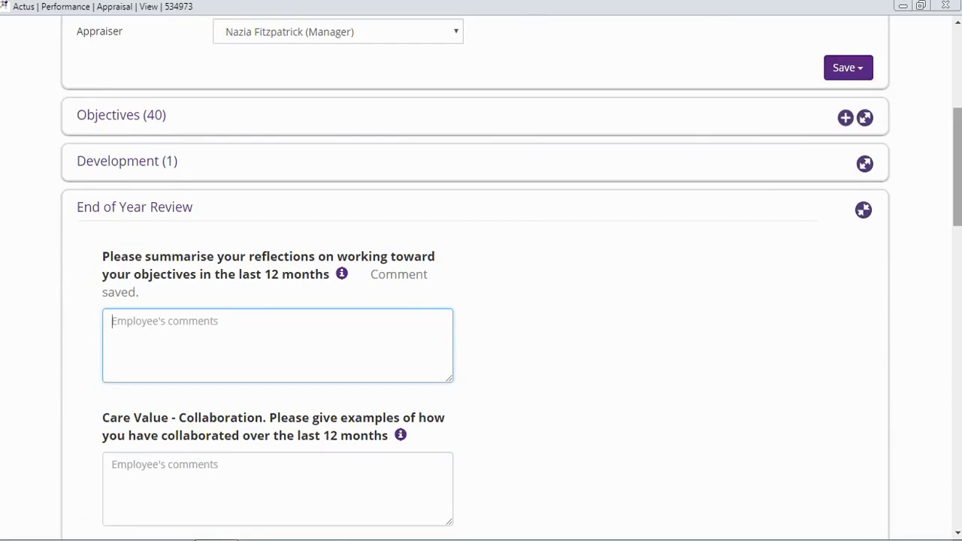
scroll(251, 341, "down", 5)
left_click_drag(958, 281, 959, 481)
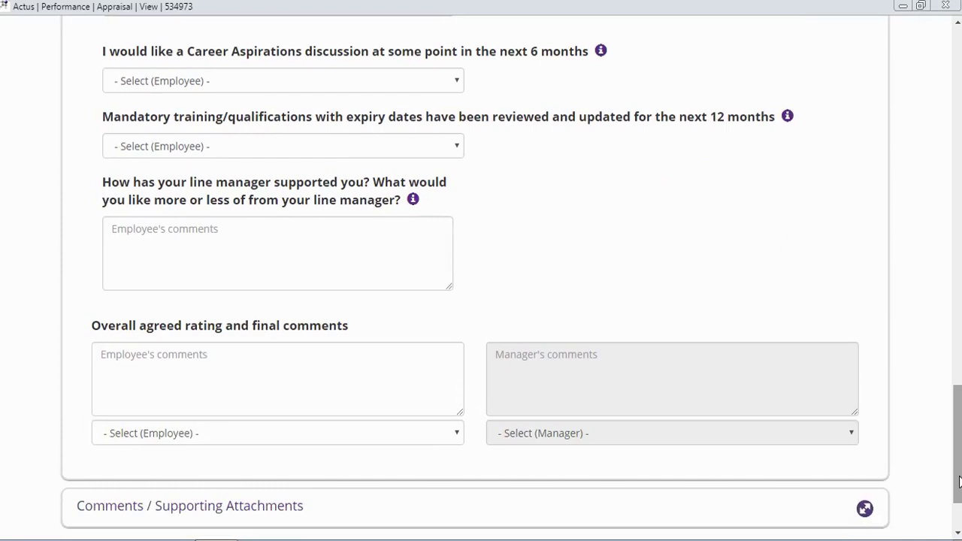
mouse_move(958, 480)
left_mouse_down()
mouse_move(959, 472)
mouse_move(959, 497)
left_mouse_up()
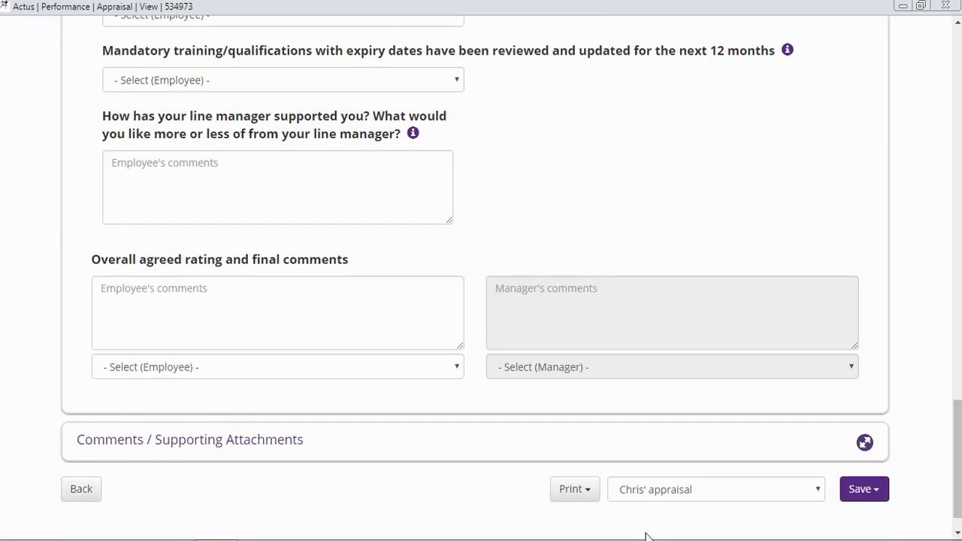
left_click(580, 496)
left_click(597, 490)
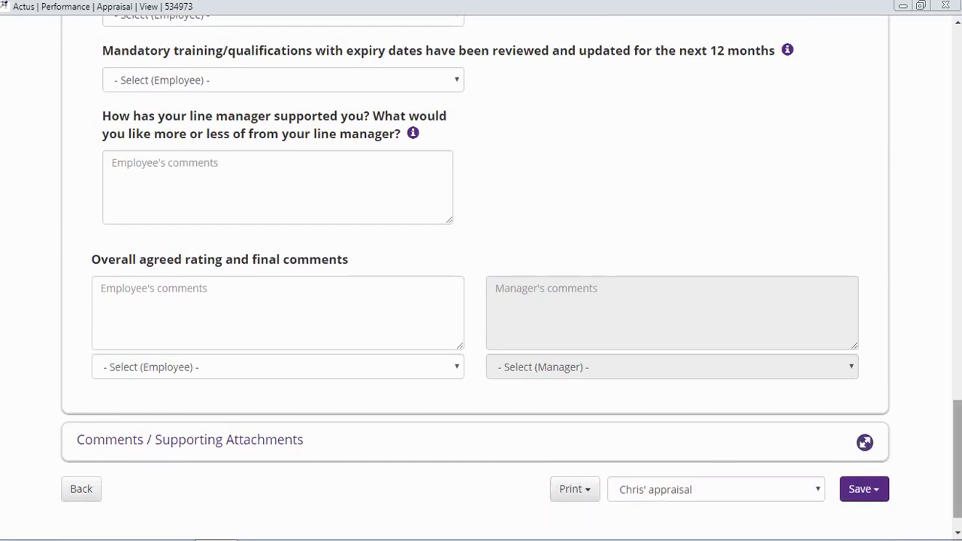
scroll(957, 459, "down", 1)
left_click(587, 455)
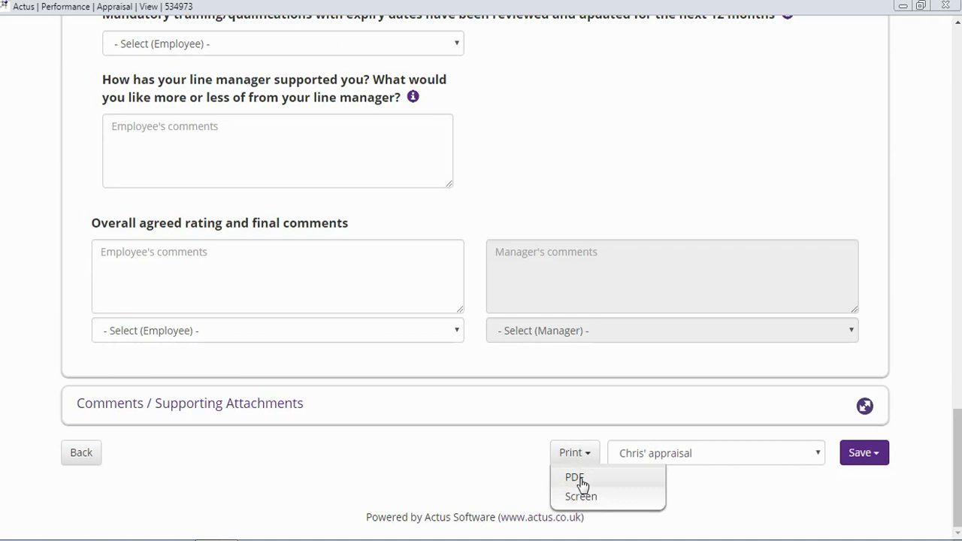
left_click(575, 478)
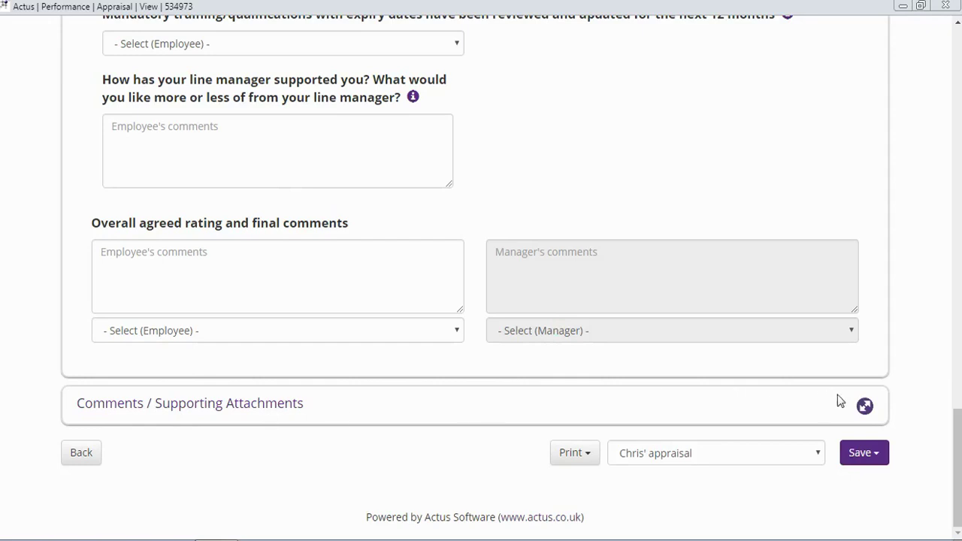
Enter 'test' in the Comments / Supporting Attachments comment box and open the file picker
left_click(864, 407)
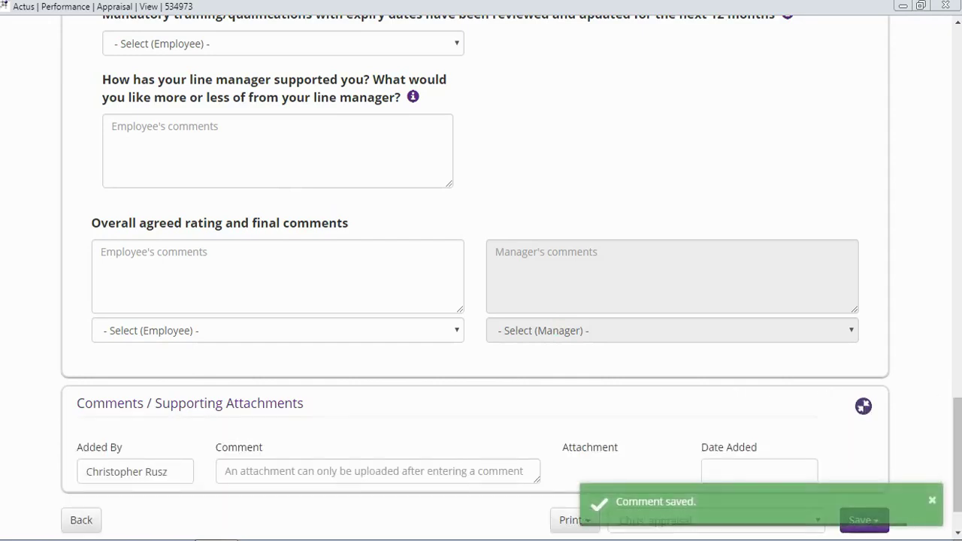
left_click_drag(959, 423, 959, 447)
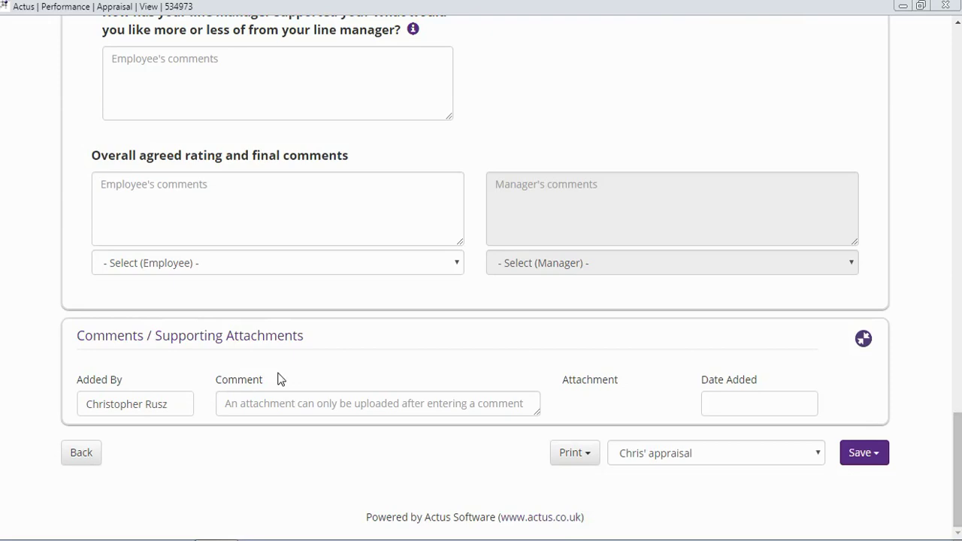
left_click(282, 406)
type("test")
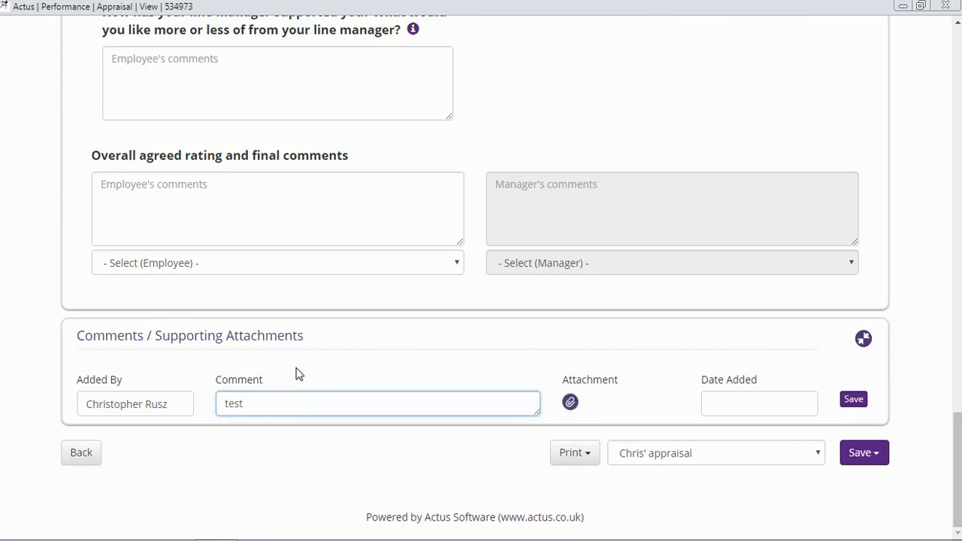
left_click(569, 403)
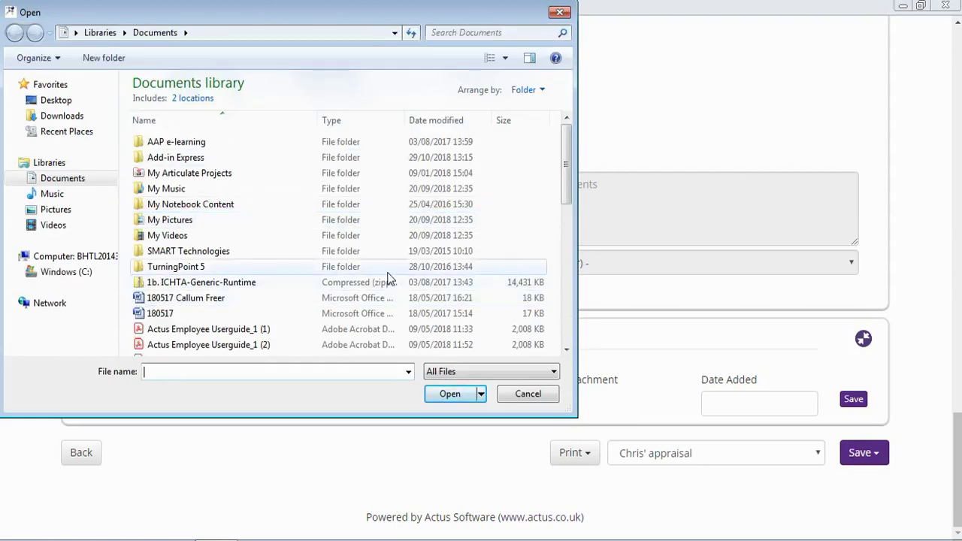
Cancel the file attachment and save the appraisal with its 'test' comment
left_click(545, 394)
left_click(870, 449)
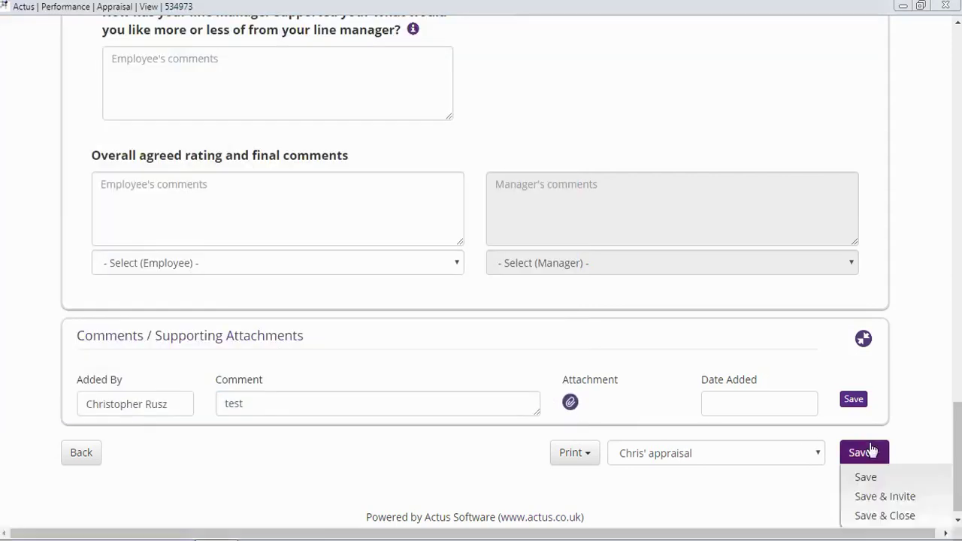
left_click(855, 399)
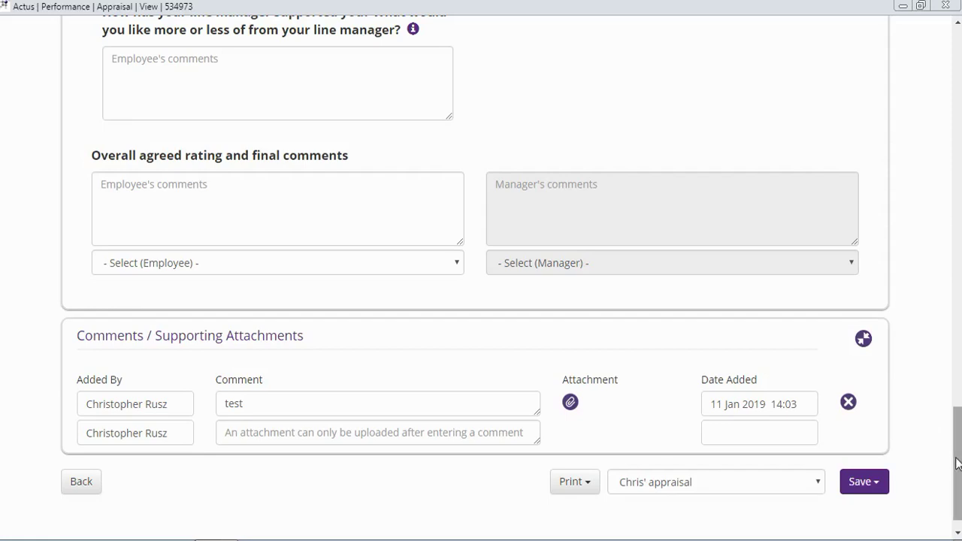
Scroll up to Appraisal Details and show the Status options In Progress, Signed Off, Deleted
left_click_drag(957, 463, 945, 89)
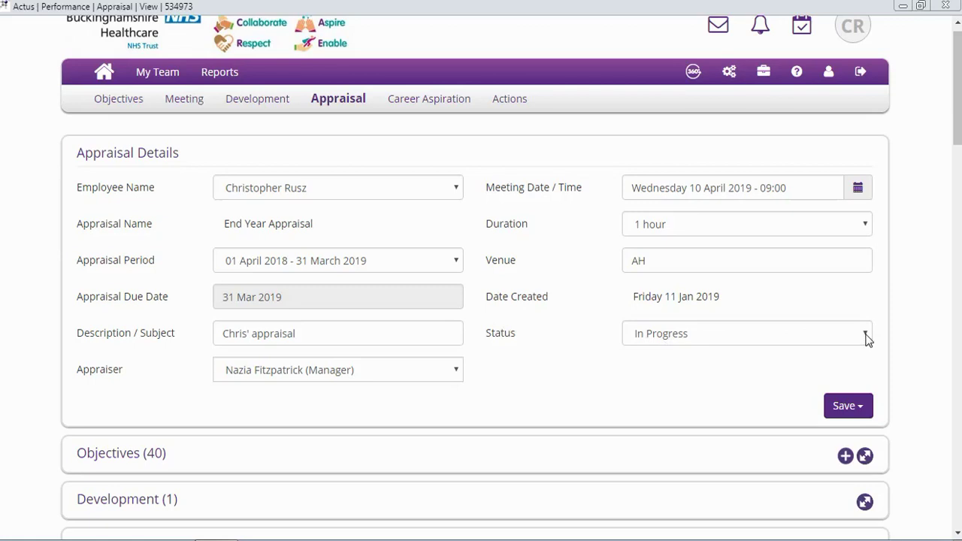
left_click(866, 339)
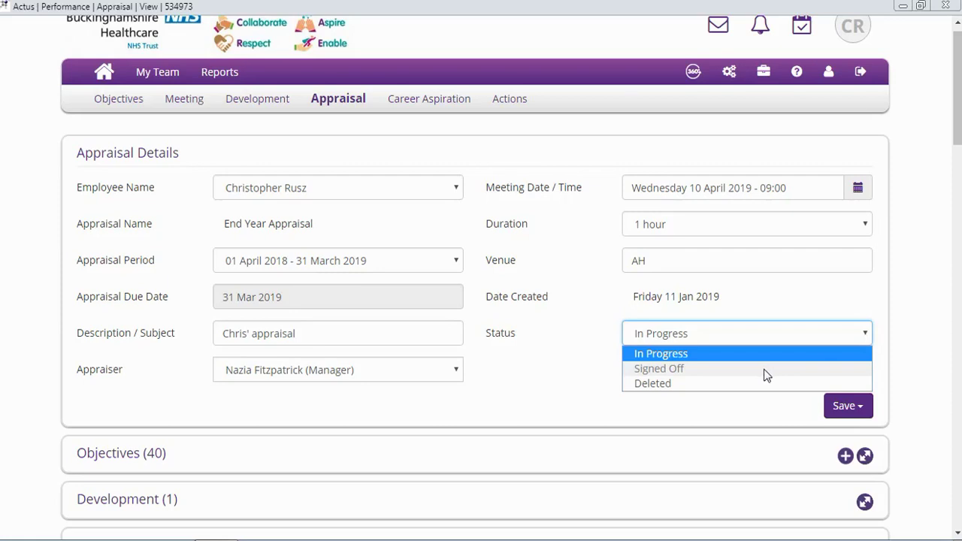
Close the Status list without changing it, keeping the appraisal In Progress
left_click(550, 399)
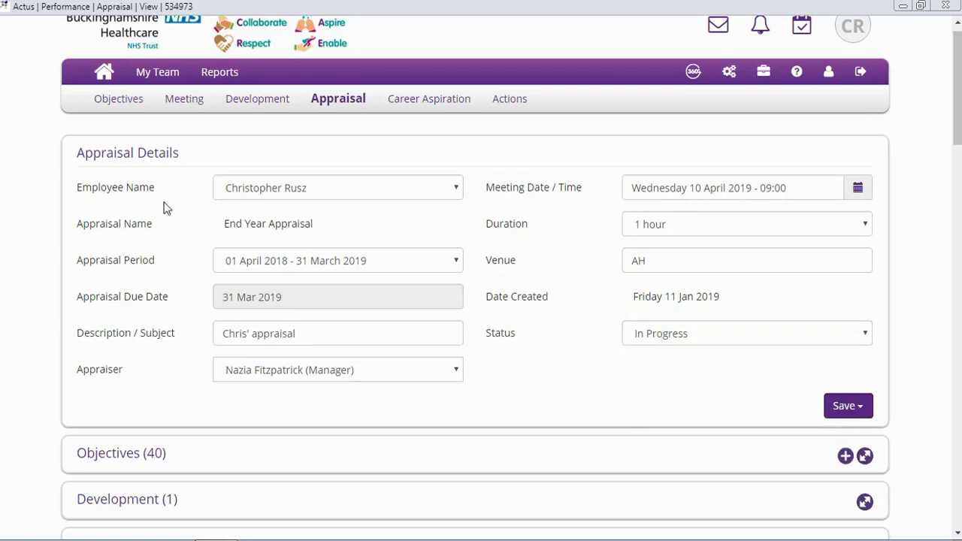
Return to the dashboard, collapse Appraisals, and add a new objective from the Objectives row
left_click(103, 75)
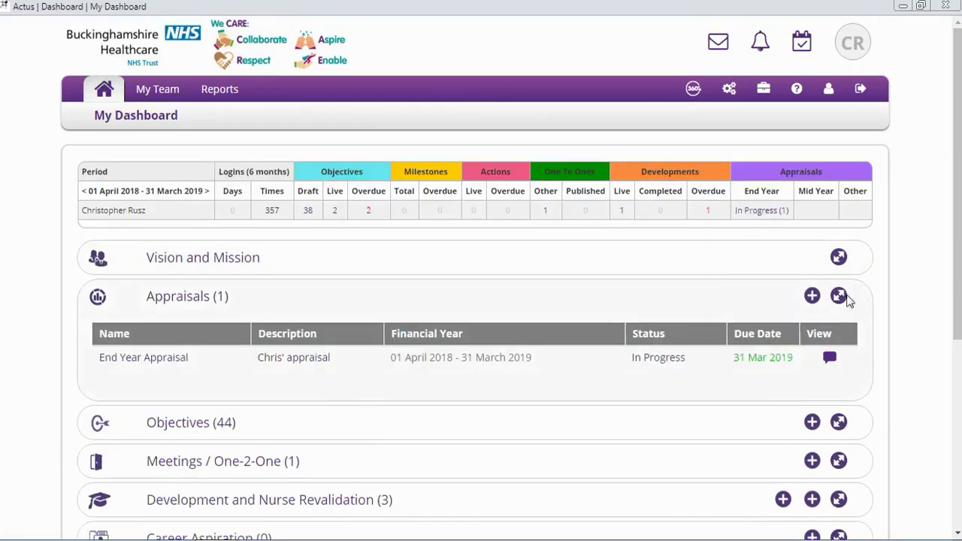
left_click(839, 295)
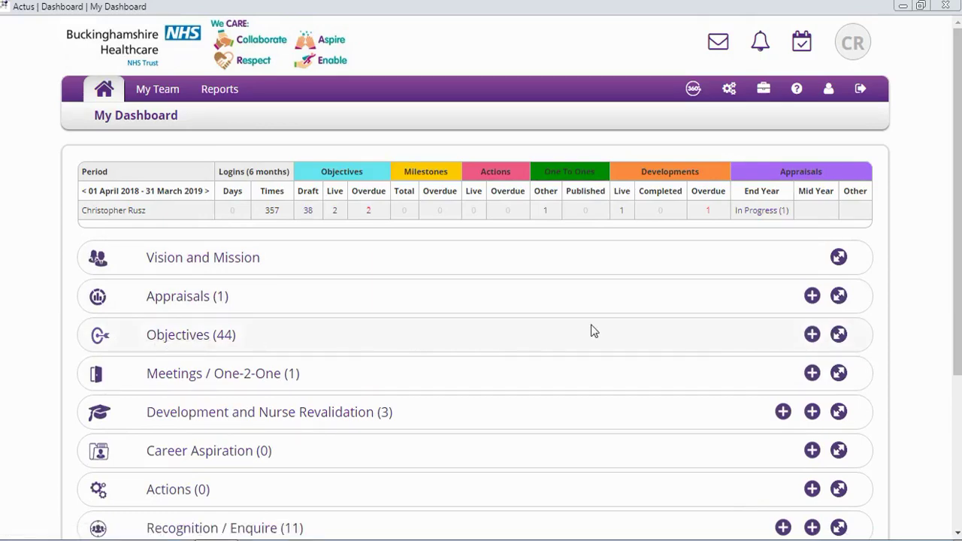
left_click(812, 335)
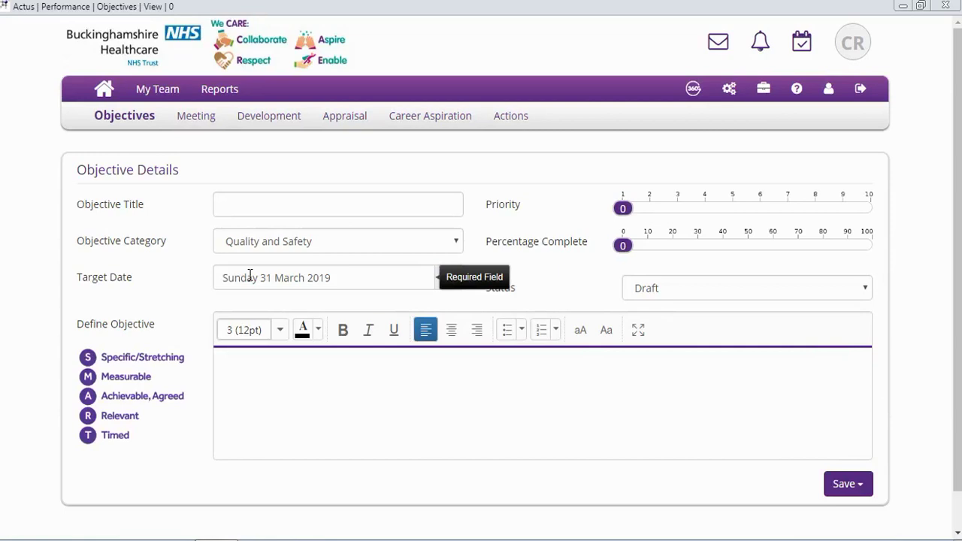
Enter 'test' as the Objective Title and choose People as the Objective Category
left_click(231, 206)
type("test")
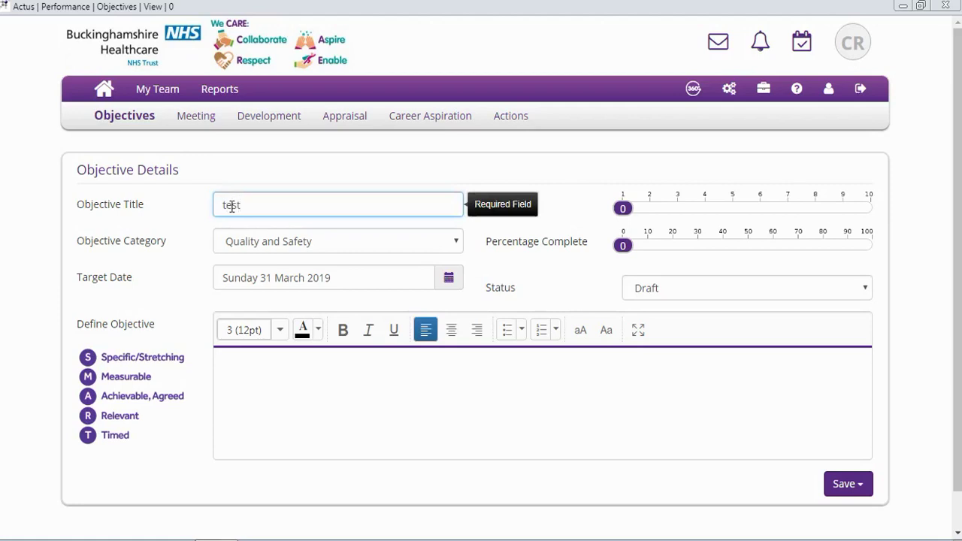
left_click(208, 228)
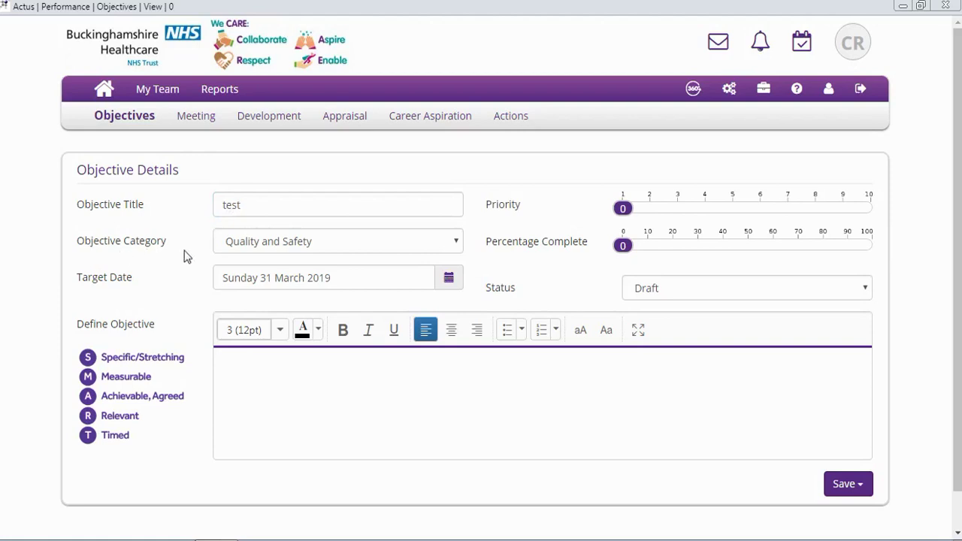
left_click(398, 242)
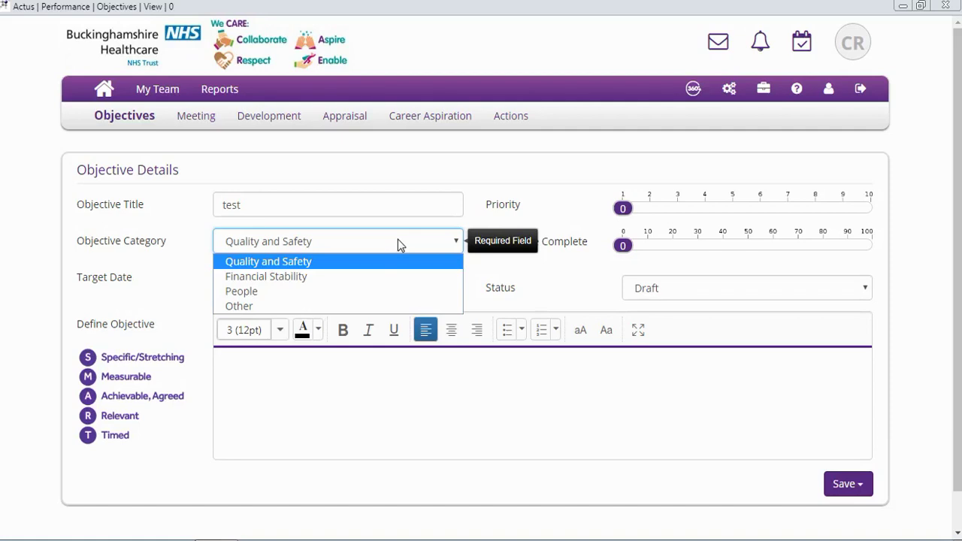
left_click(368, 291)
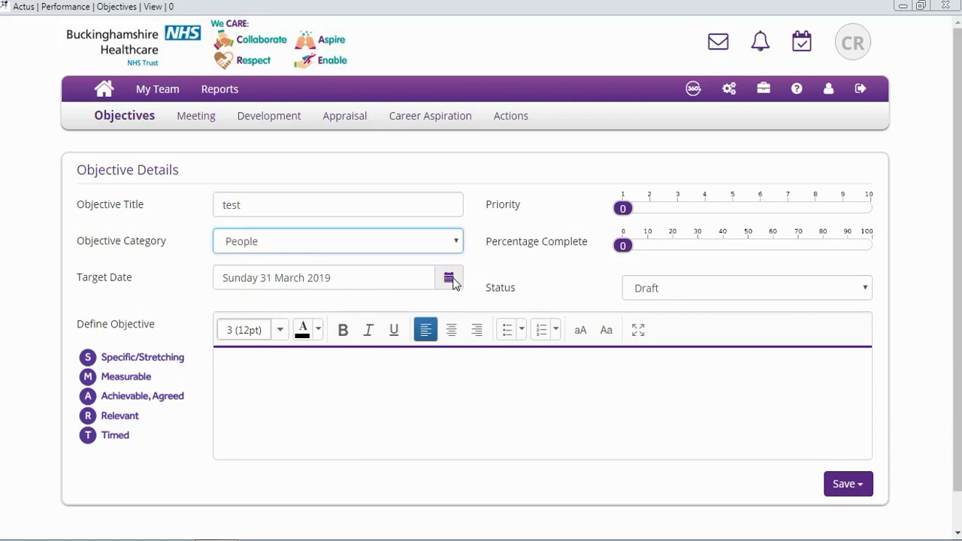
Pick Tuesday 31 December 2019 as the Target Date in the calendar
left_click(448, 279)
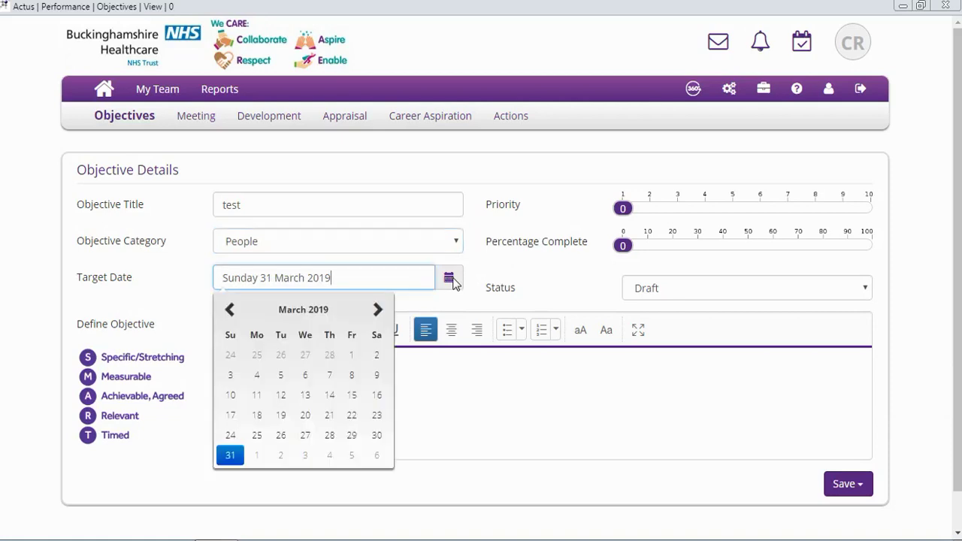
left_click(377, 311)
left_click(378, 311)
left_click(377, 311)
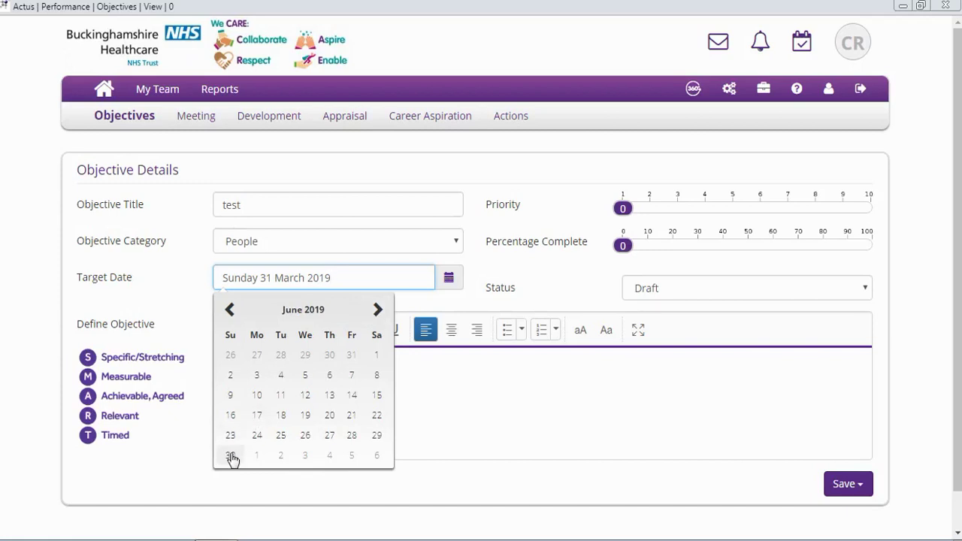
left_click(376, 312)
left_click(376, 311)
left_click(377, 311)
left_click(376, 311)
left_click(376, 311)
left_click(376, 311)
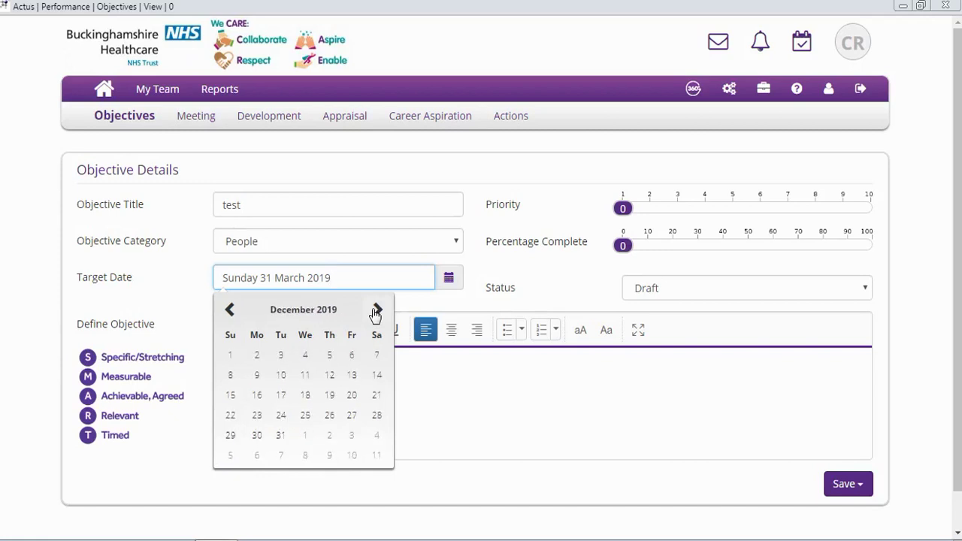
left_click(280, 435)
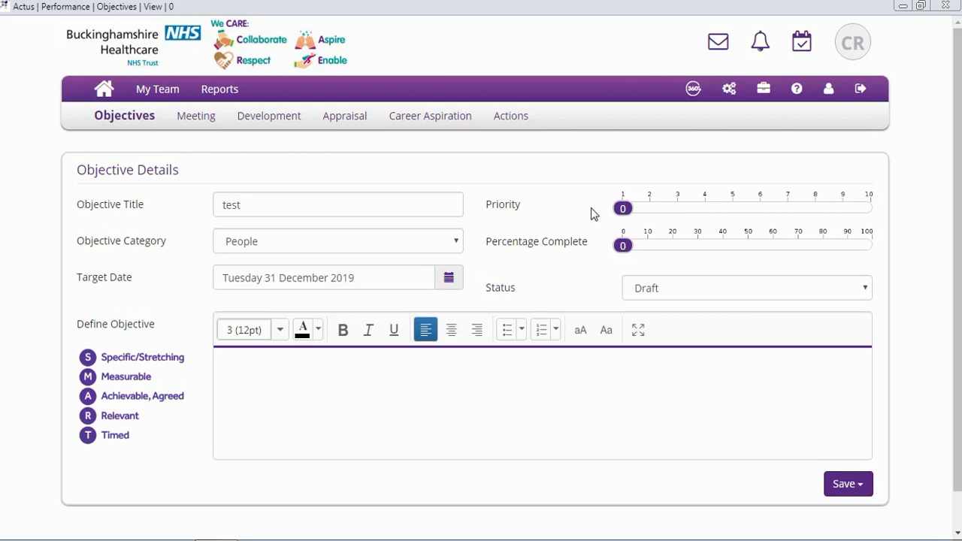
Slide Priority to 8 and Percentage Complete to 30
left_click_drag(621, 211, 812, 218)
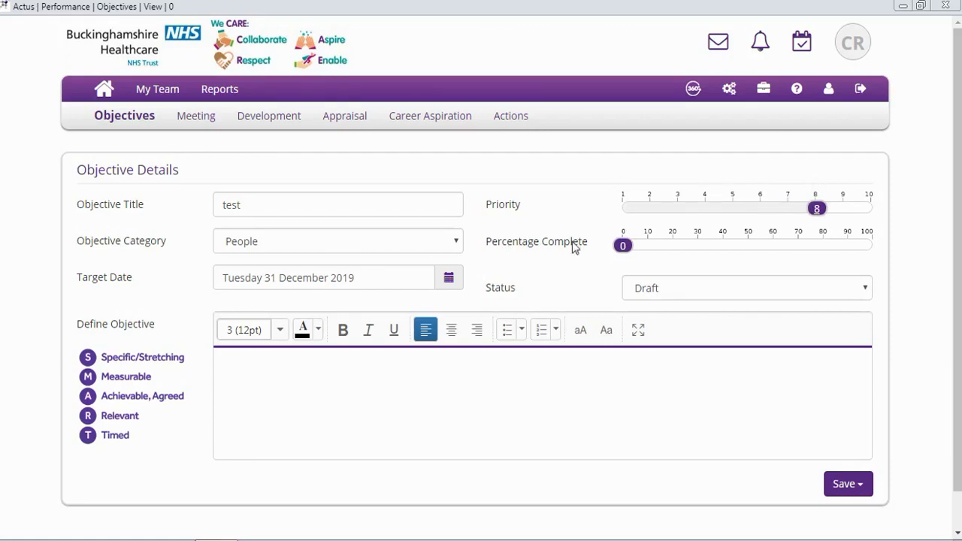
mouse_move(622, 250)
left_click_drag(622, 250, 701, 255)
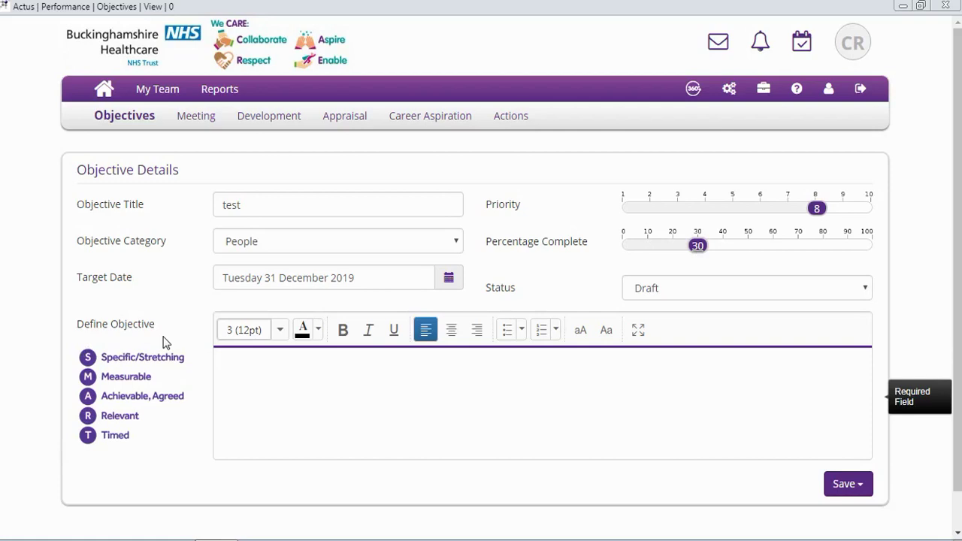
Enter 'test' in the Define Objective editor and save the new objective
left_click(227, 369)
type("test")
left_click(834, 484)
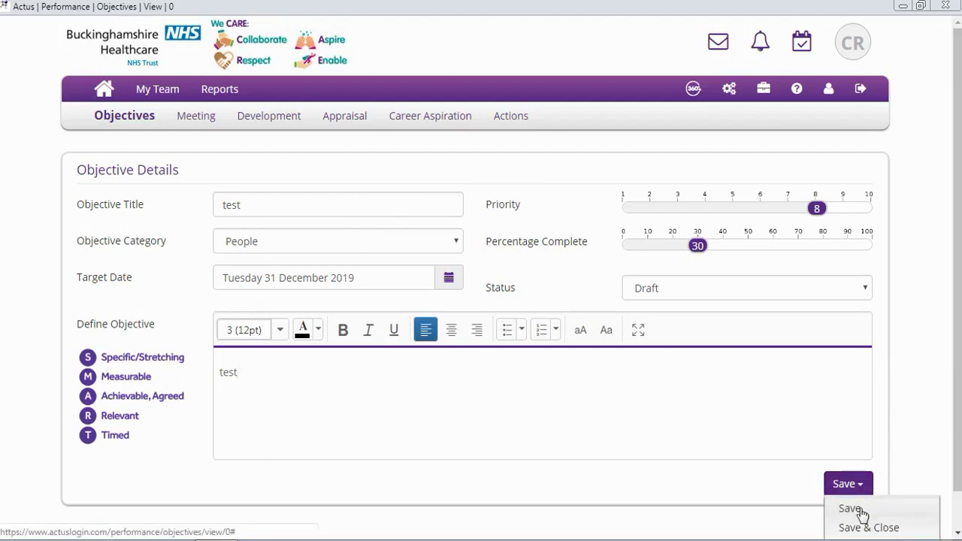
left_click(850, 508)
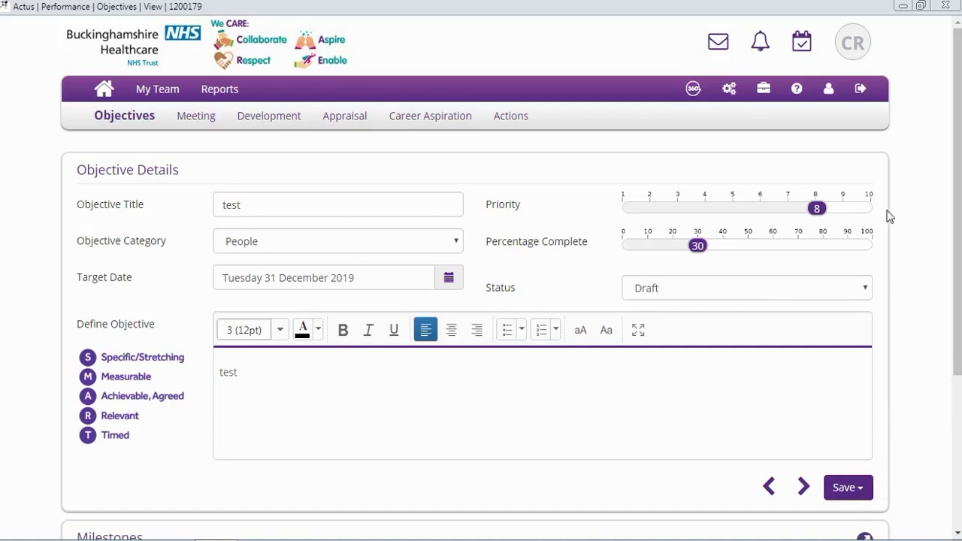
Add and save a Milestones entry 'test' with review date 31 Mar 2019
left_click_drag(957, 210, 960, 328)
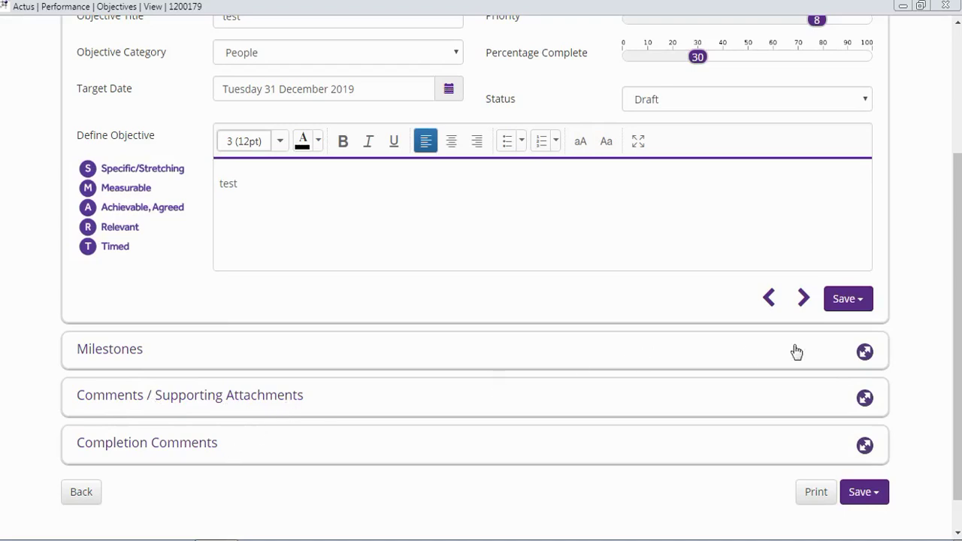
left_click(864, 352)
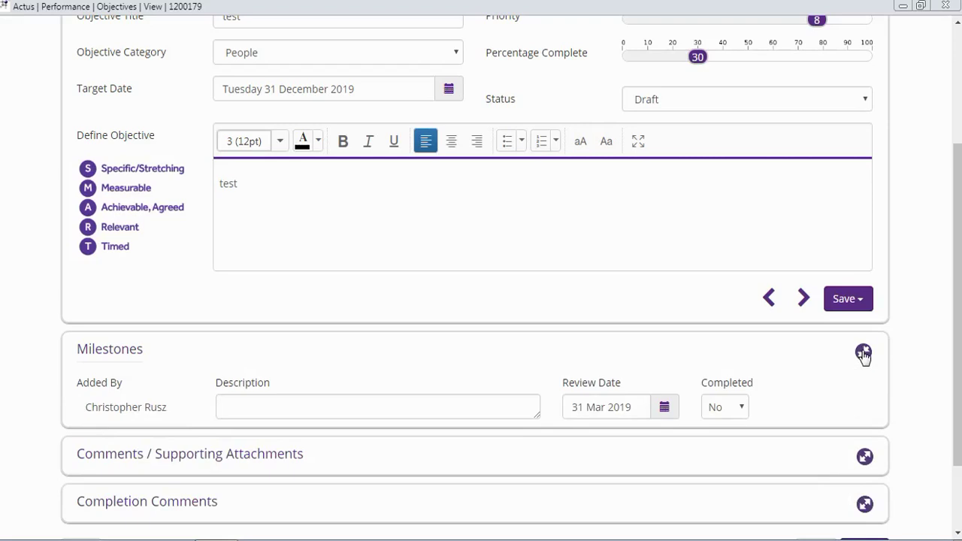
left_click(380, 406)
type("test")
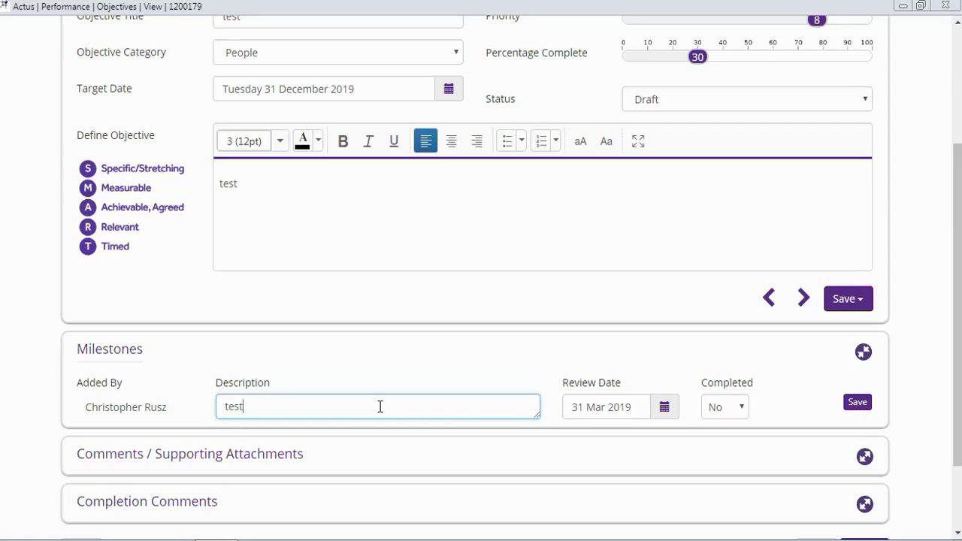
left_click(664, 406)
left_click(575, 380)
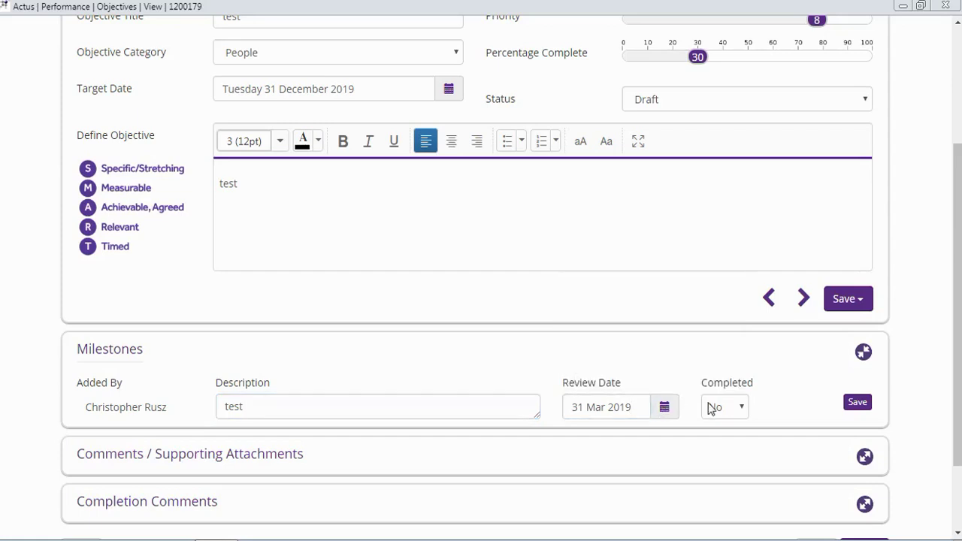
left_click(858, 403)
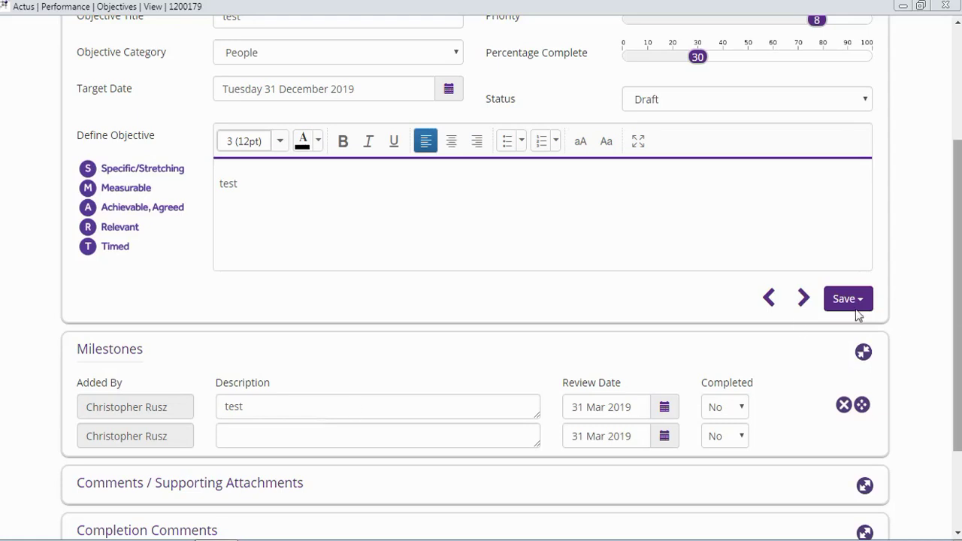
Set the objective's Status to Agreed instead of Draft and choose Save
left_click_drag(958, 261, 958, 169)
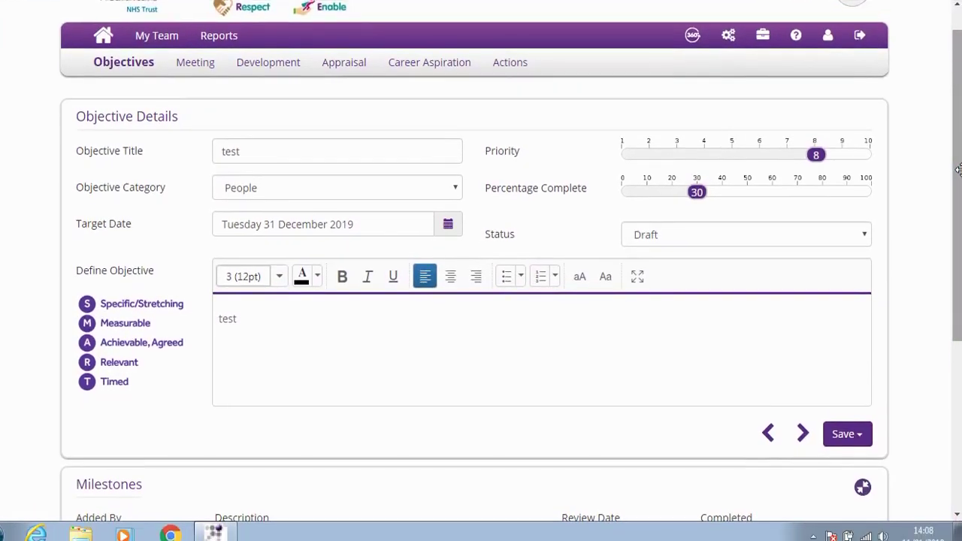
left_click_drag(958, 170, 958, 235)
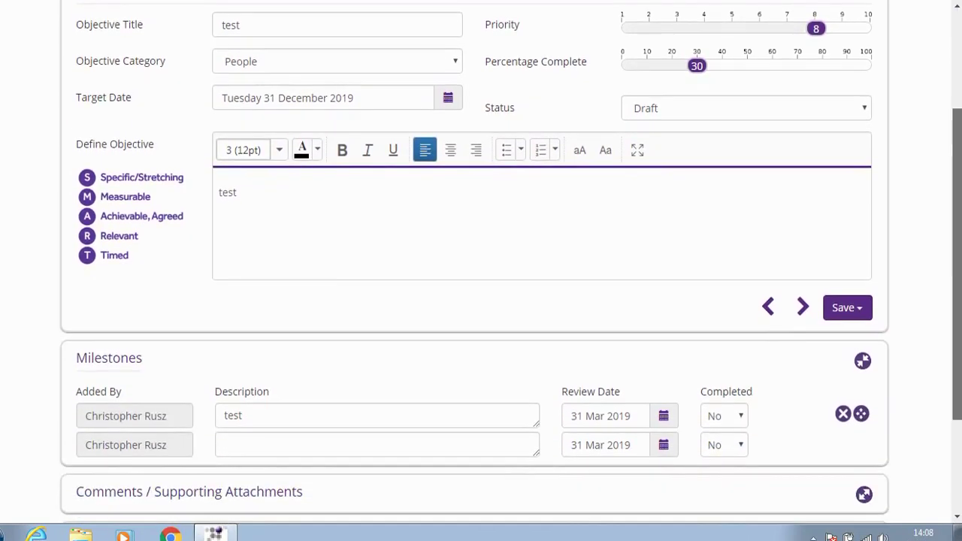
left_click(806, 112)
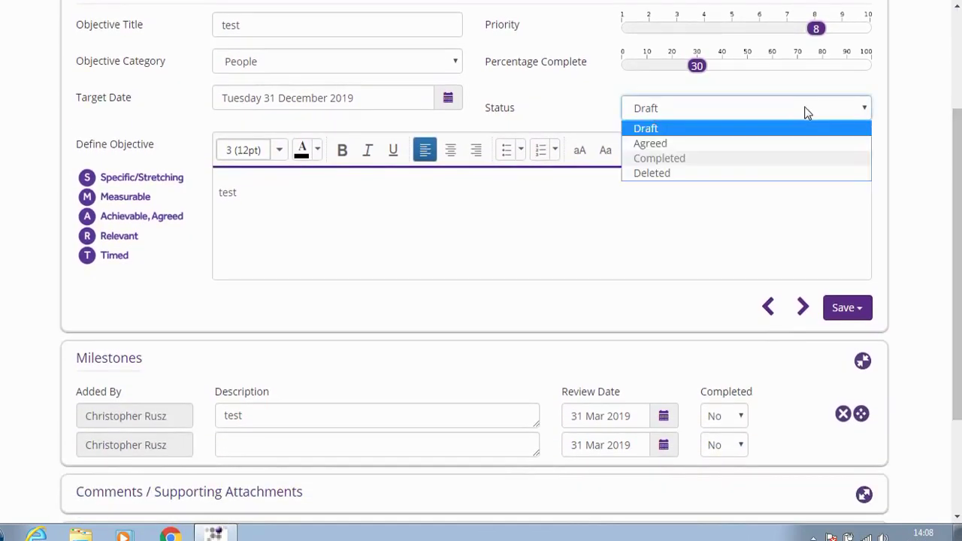
left_click(783, 141)
left_click(849, 310)
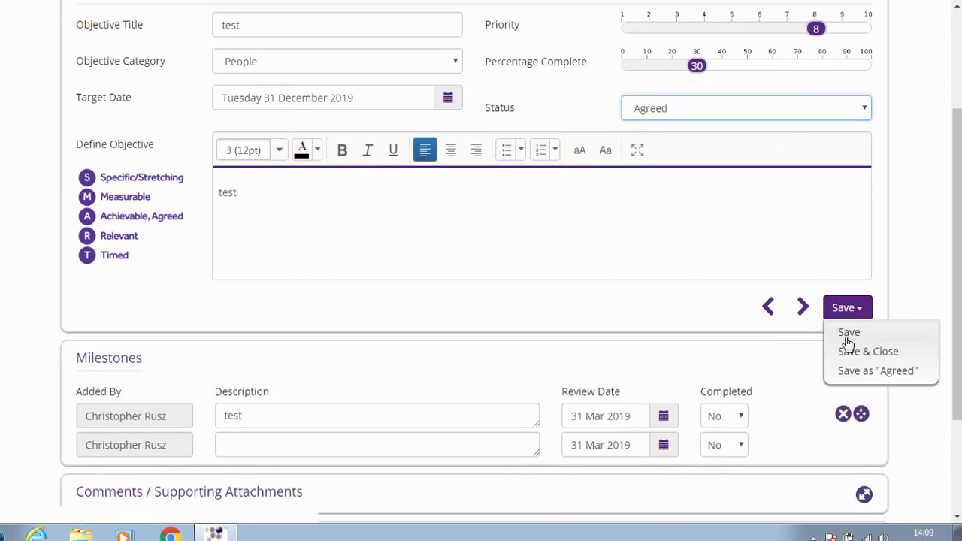
left_click(847, 334)
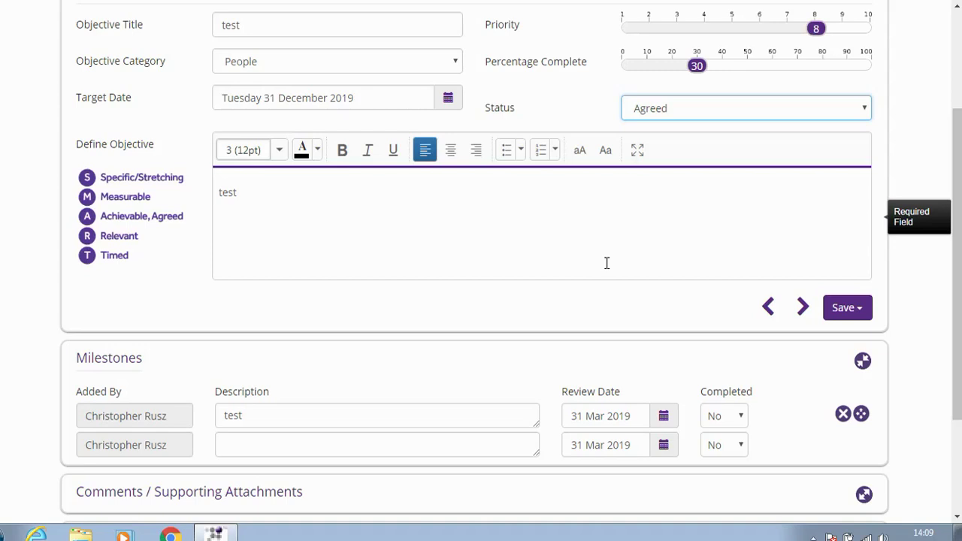
Expand Completion Comments and preview the employee Performance Rating choices without selecting one
left_click_drag(957, 217, 956, 300)
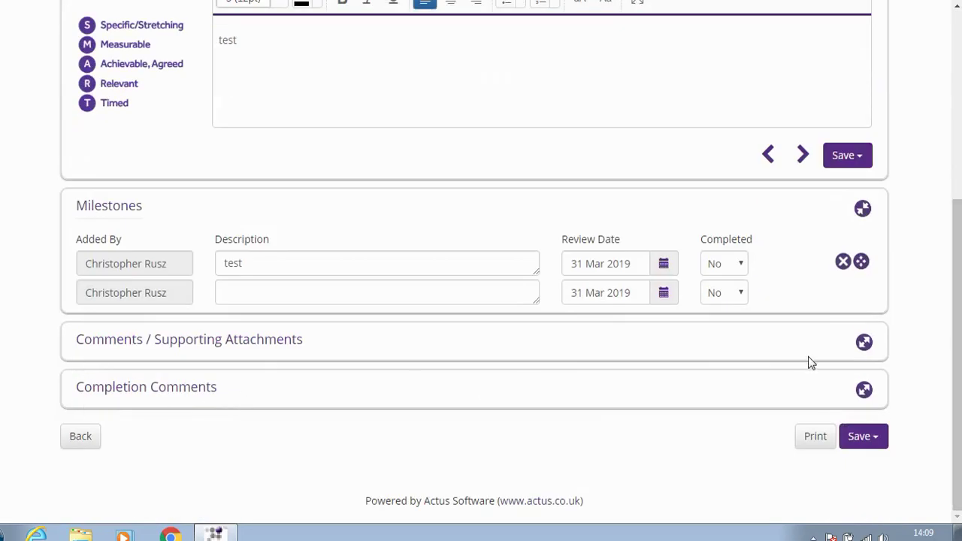
left_click(864, 391)
left_click_drag(958, 290, 959, 331)
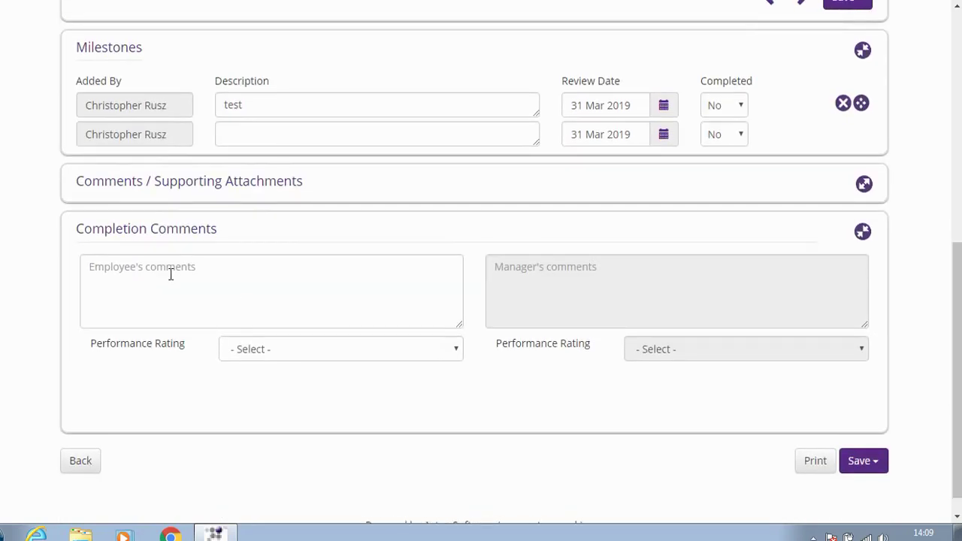
left_click(258, 349)
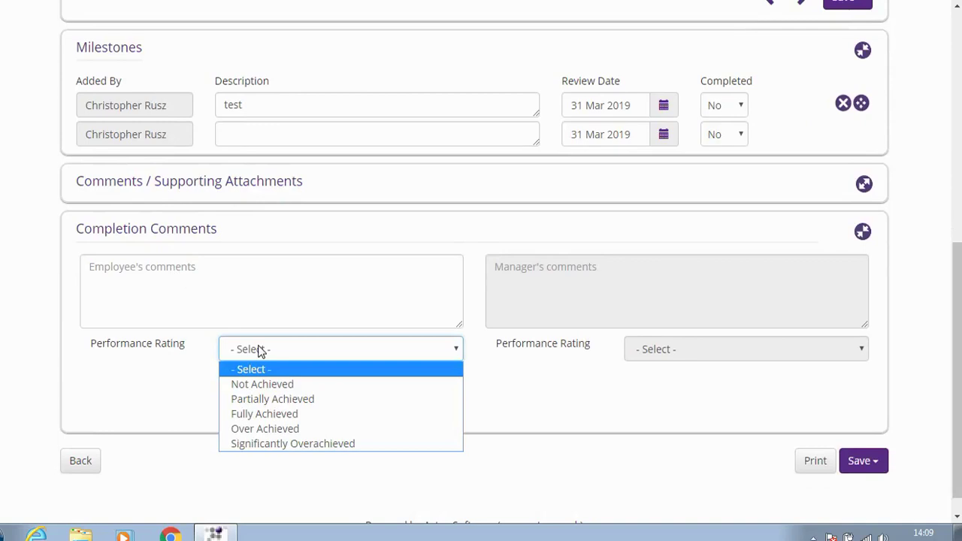
left_click(258, 349)
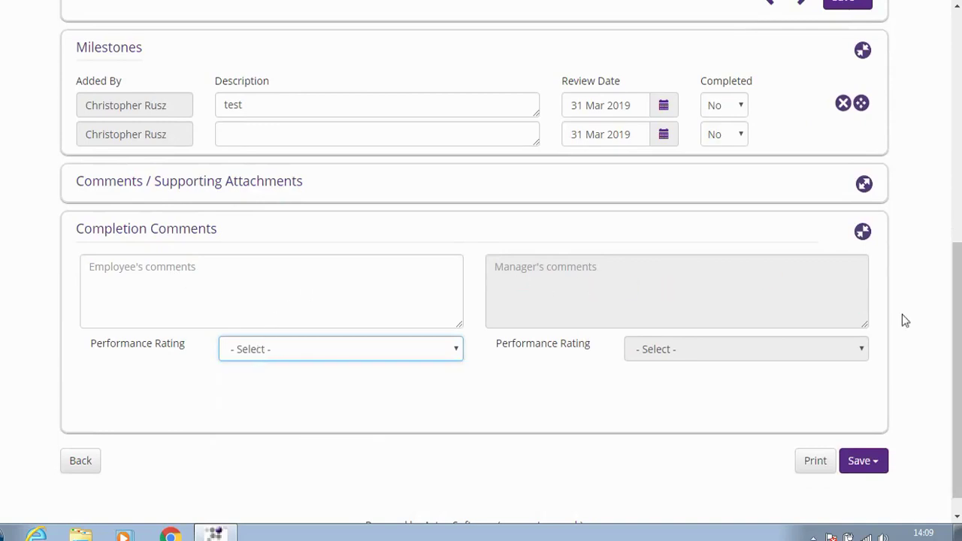
left_click_drag(957, 339, 952, 146)
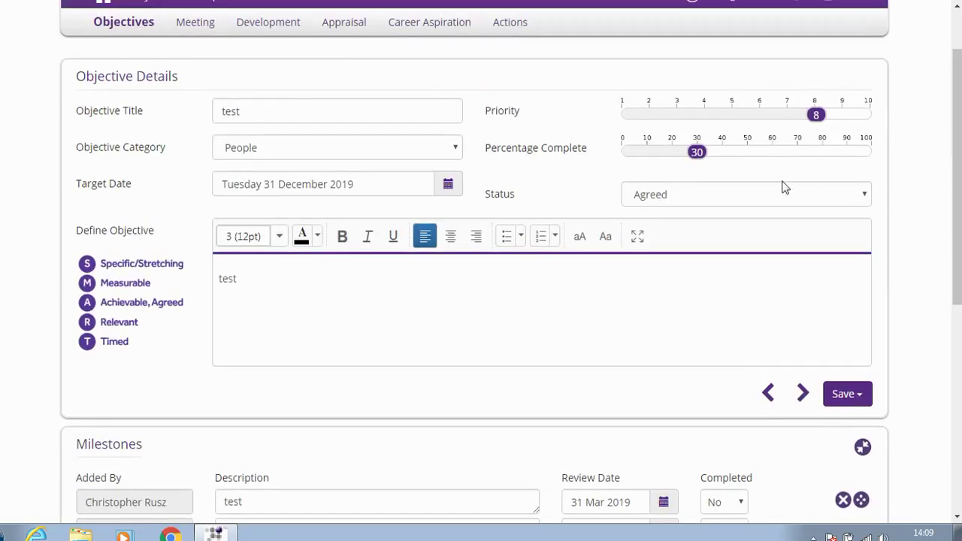
Leave the Agreed objective form and confirm returning to My Dashboard
left_click(724, 200)
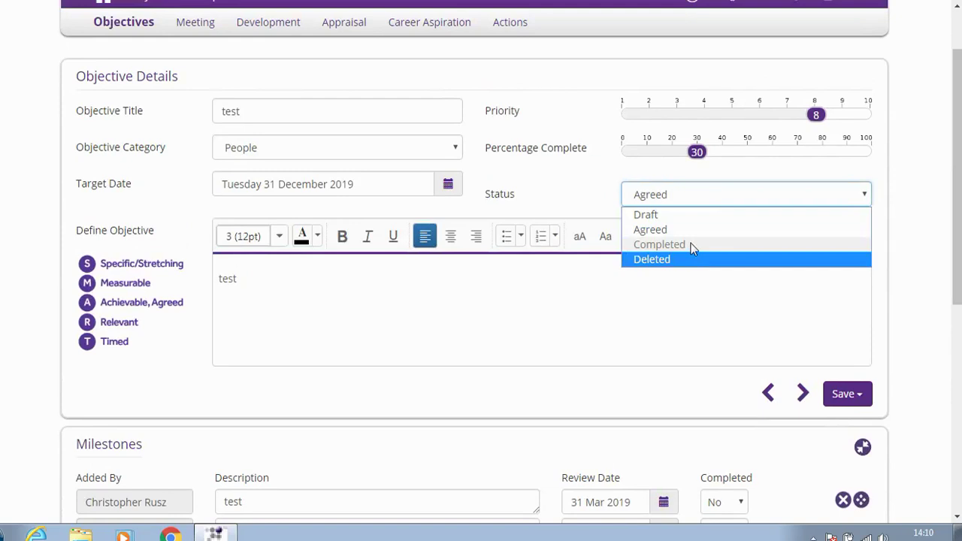
scroll(902, 173, "up", 1)
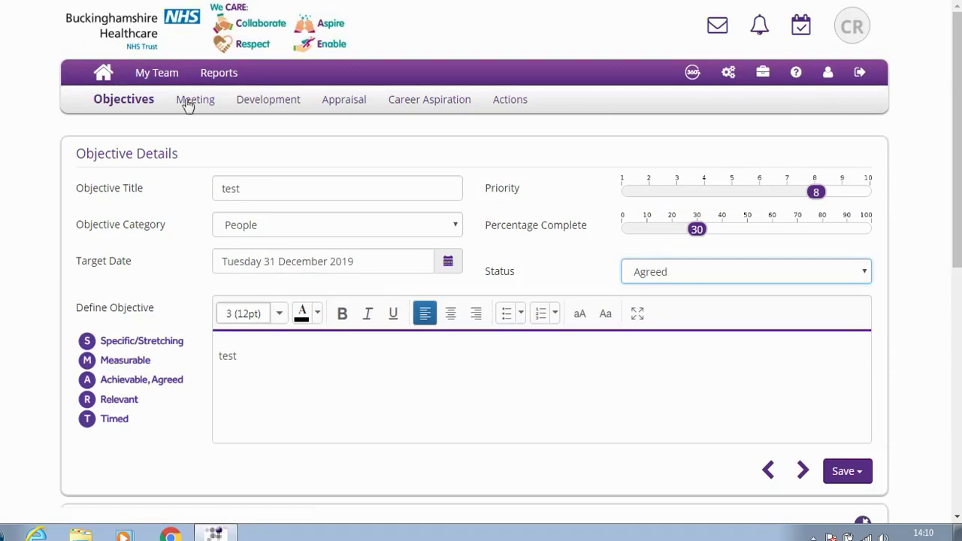
left_click(107, 74)
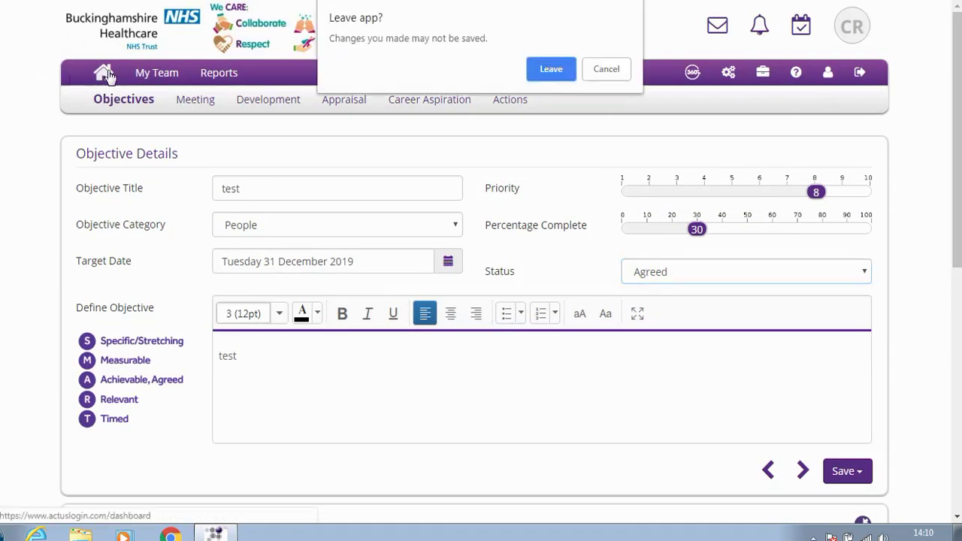
left_click(556, 68)
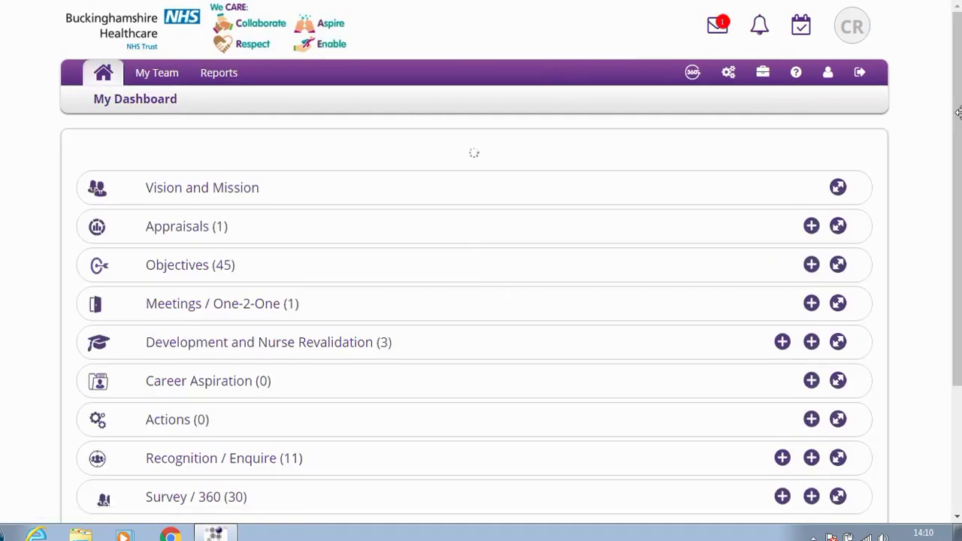
Scroll My Dashboard to show the period summary table and section rows
left_click_drag(957, 122, 959, 180)
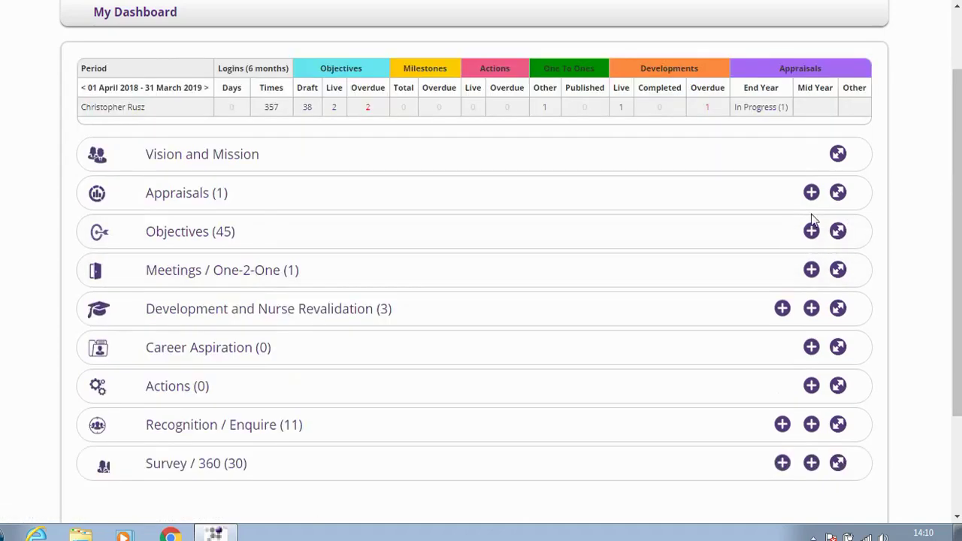
Start a new One-2-One meeting form and view its Save options
left_click(811, 270)
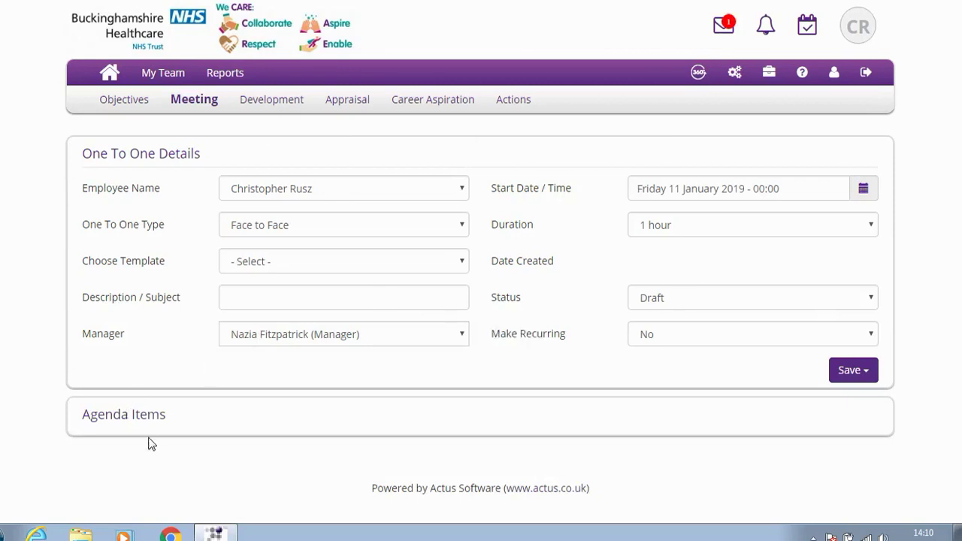
left_click(848, 371)
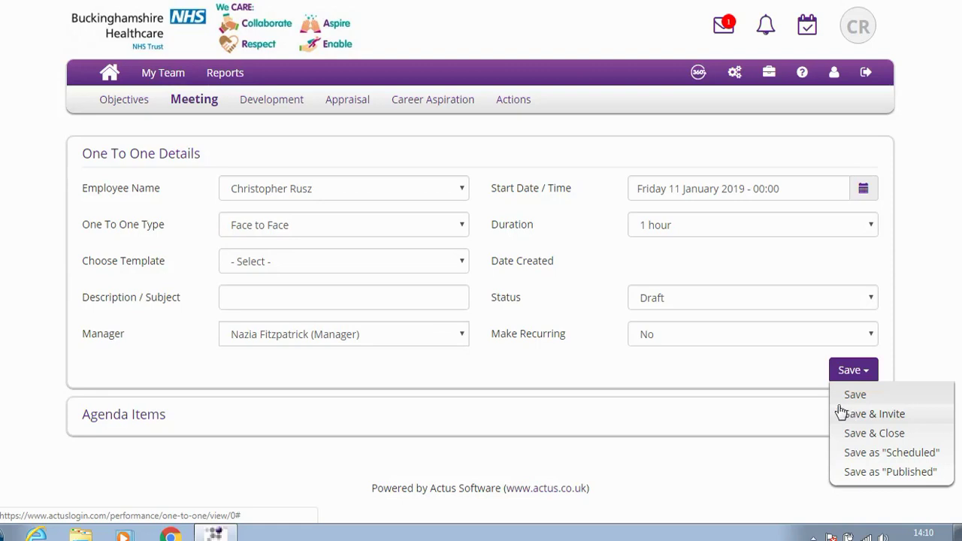
Return to My Dashboard and scroll to the Meetings / One-2-One (1) row
left_click(110, 75)
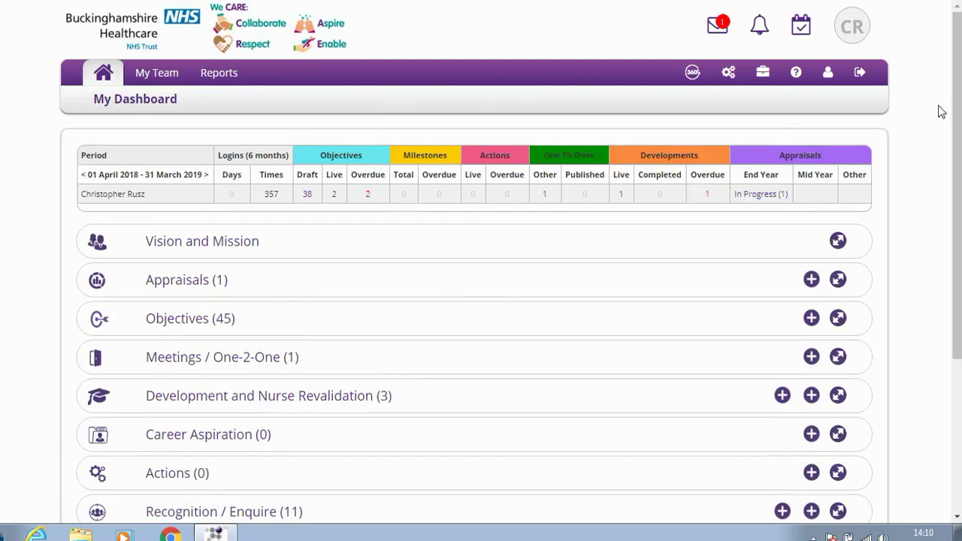
left_click_drag(958, 116, 958, 183)
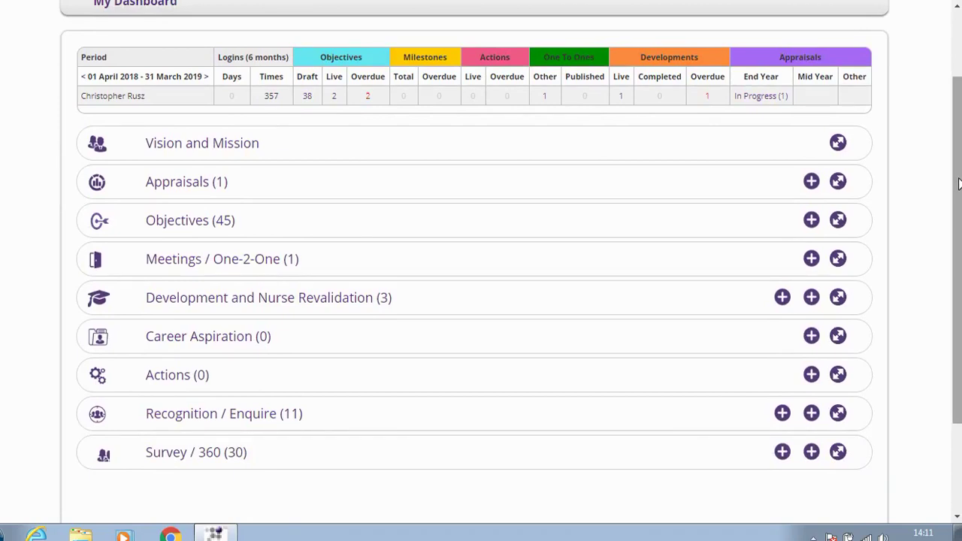
mouse_move(958, 182)
left_mouse_down()
mouse_move(958, 120)
mouse_move(958, 188)
left_mouse_up()
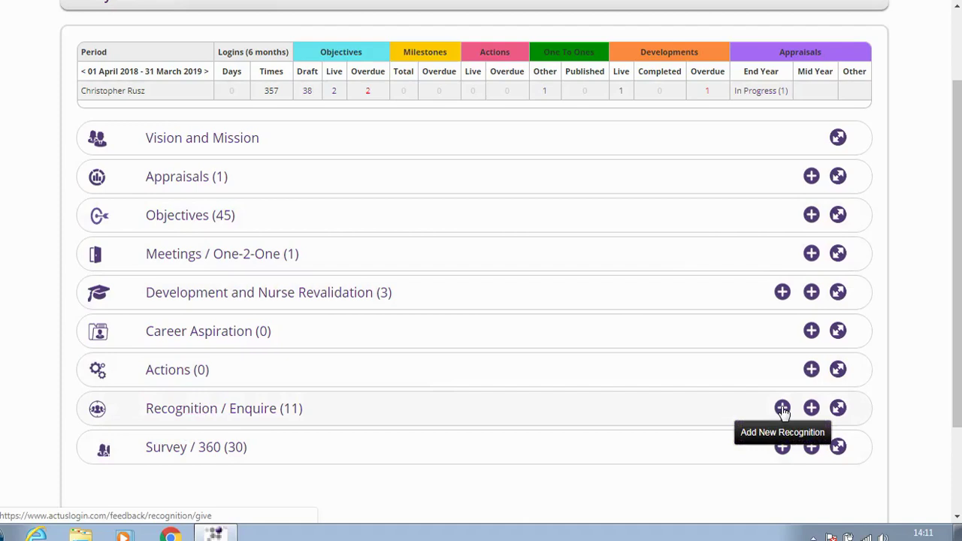
Start a new Recognition and add the colleague found by surname search as recipient
left_click(782, 409)
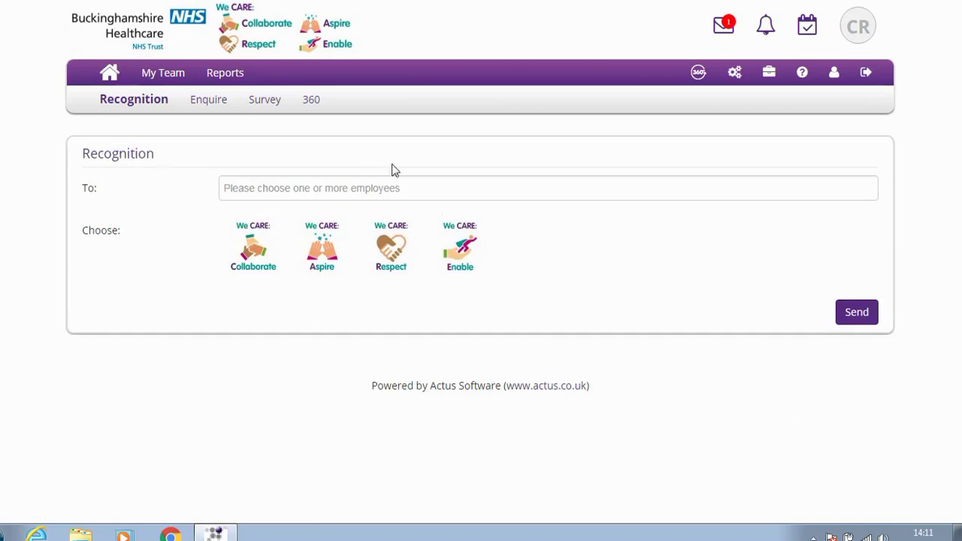
left_click(245, 189)
type("flu")
key("BackSpace")
type("itz")
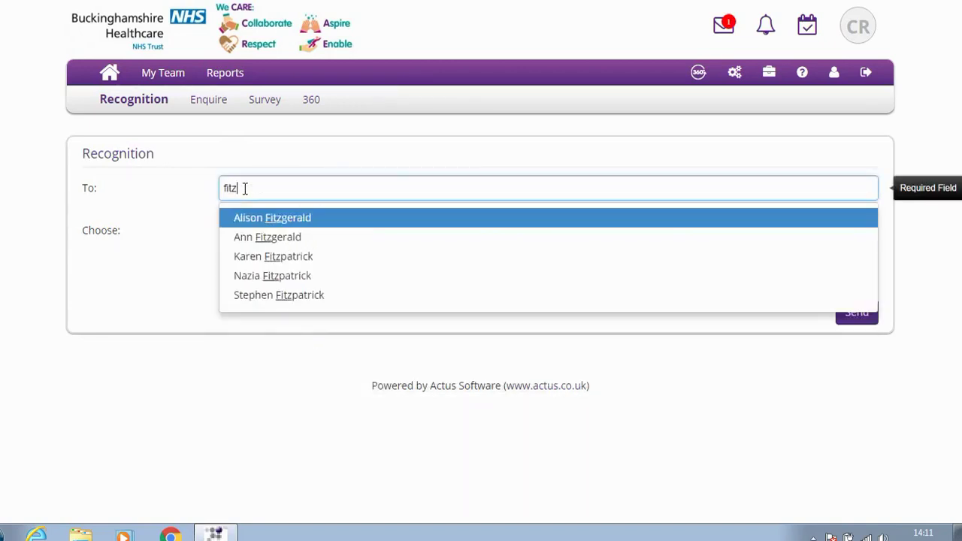
type("patrick")
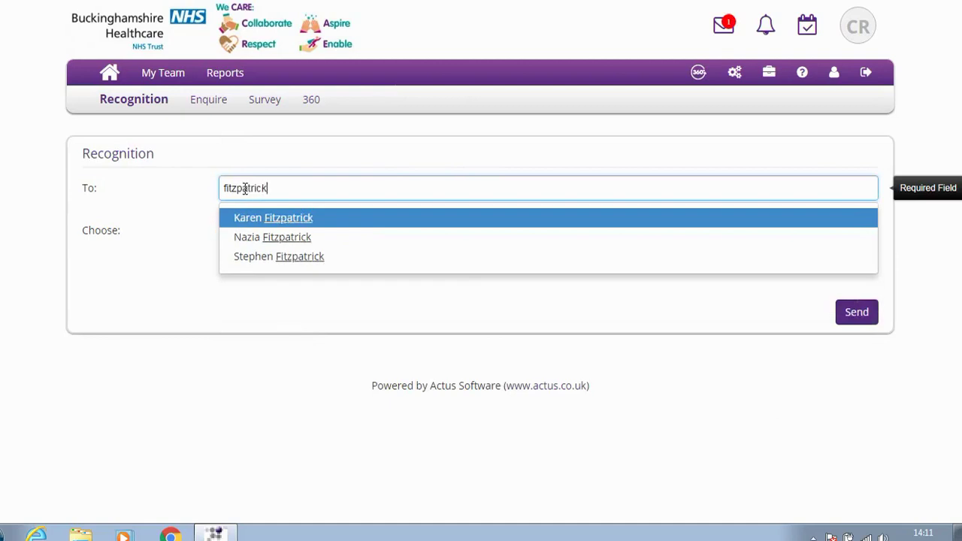
left_click(273, 237)
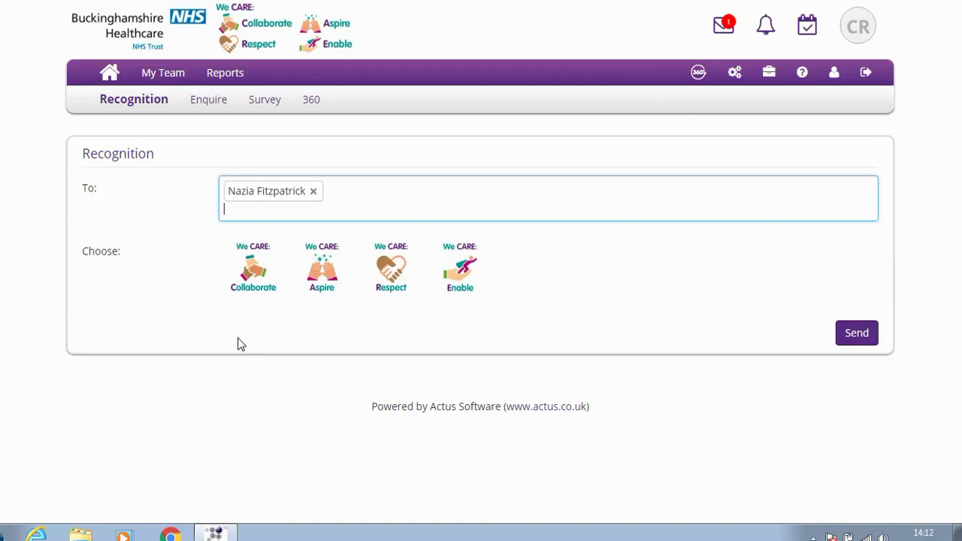
Choose the Collaborate value and append 'test' to the template recognition message
left_click(252, 281)
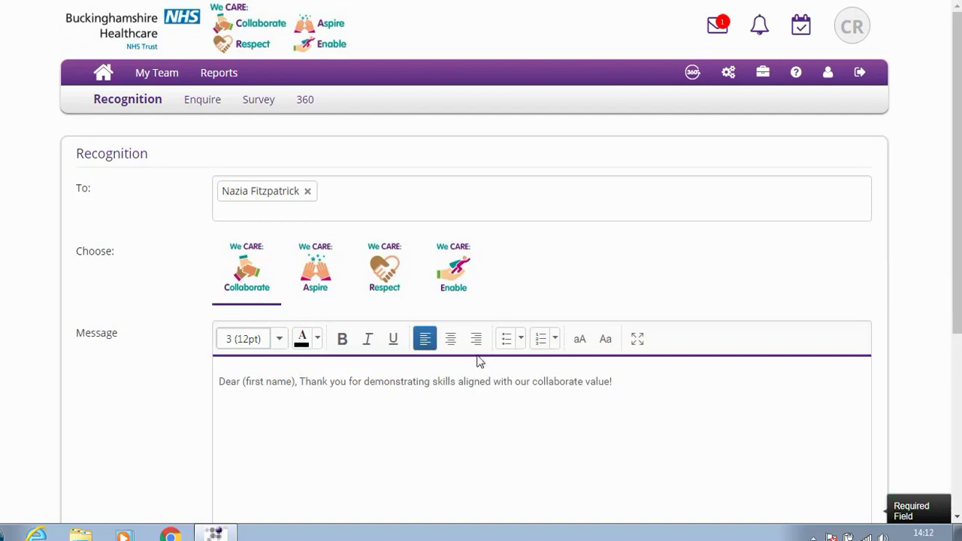
left_click(616, 382)
type("test")
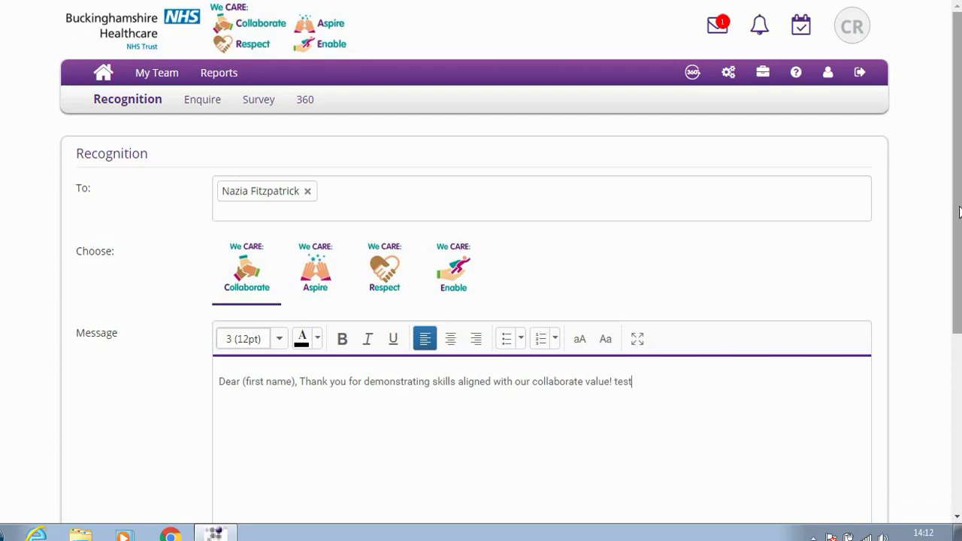
scroll(958, 212, "down", 1)
scroll(958, 212, "down", 3)
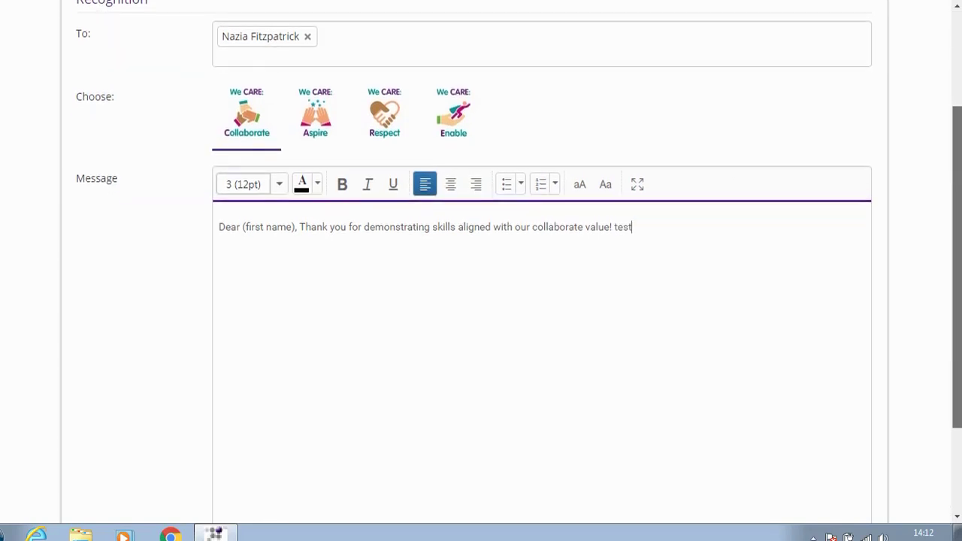
left_click_drag(957, 340, 958, 359)
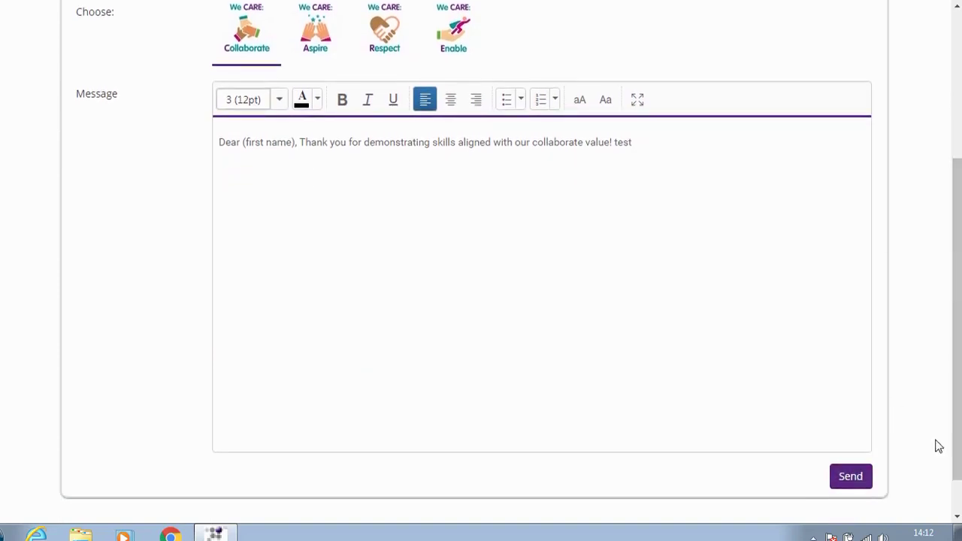
left_click_drag(959, 378, 940, 255)
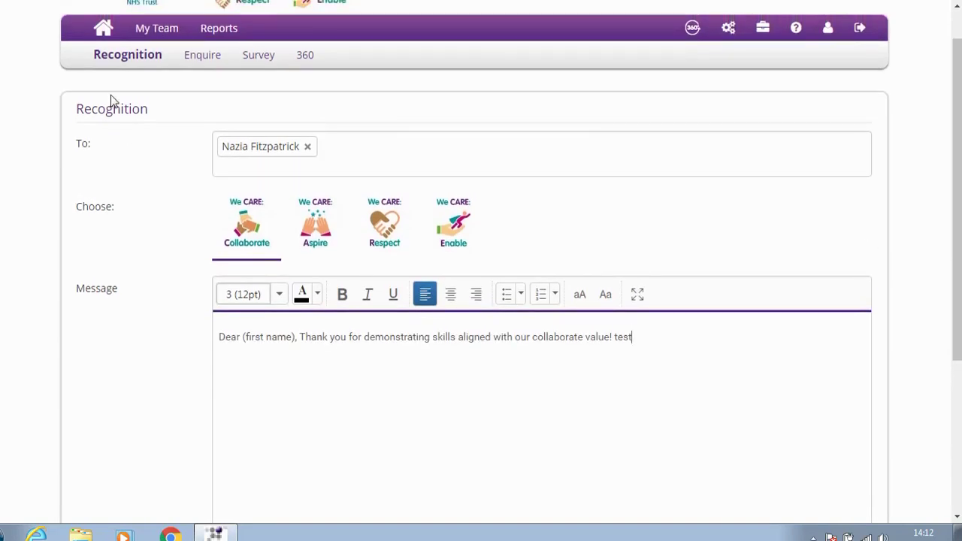
Discard the unsent recognition, then expand and collapse the Recognition / Enquire section
left_click(103, 28)
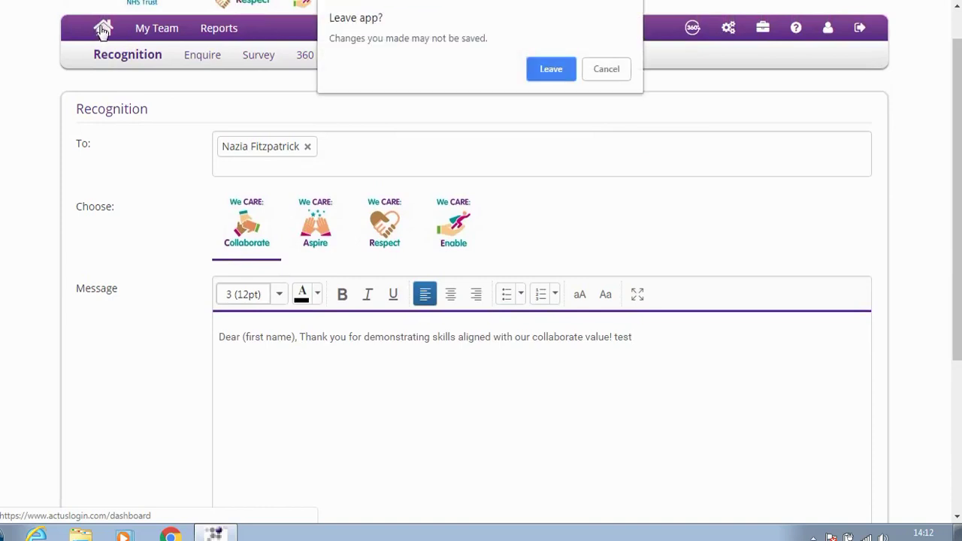
left_click(547, 70)
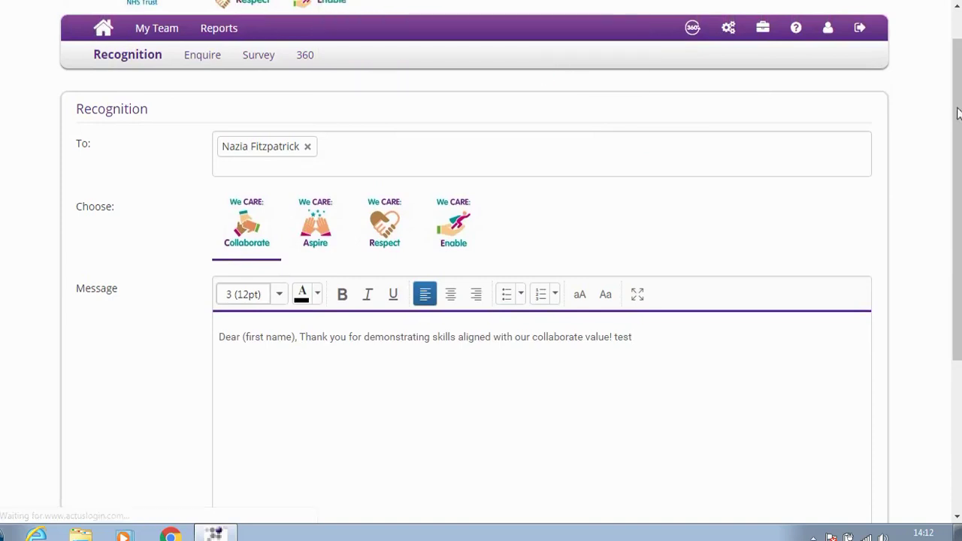
scroll(958, 90, "down", 3)
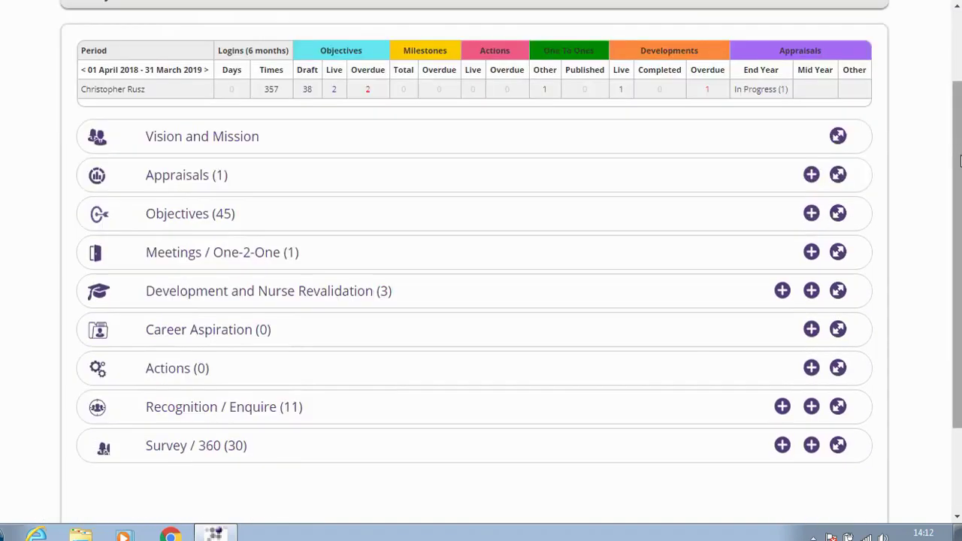
left_click(838, 407)
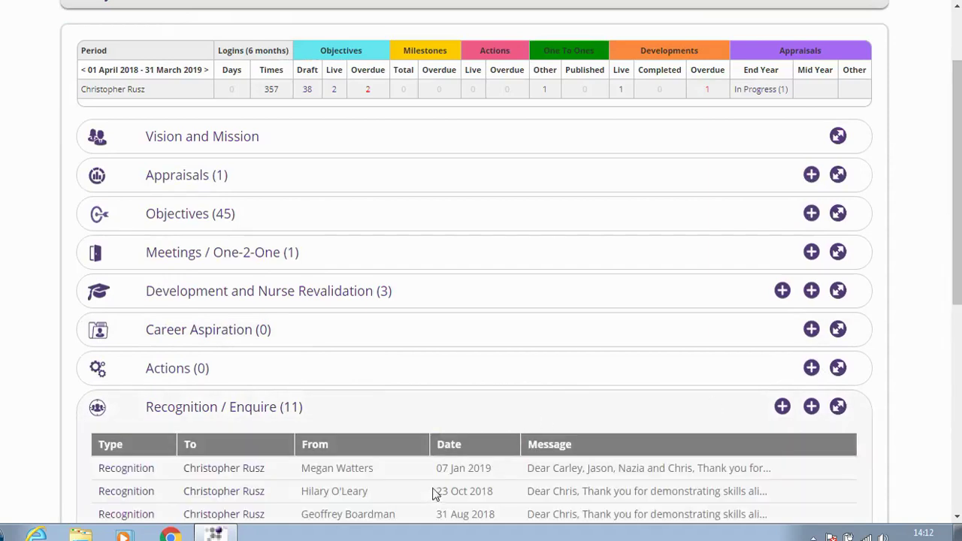
left_click_drag(959, 149, 958, 176)
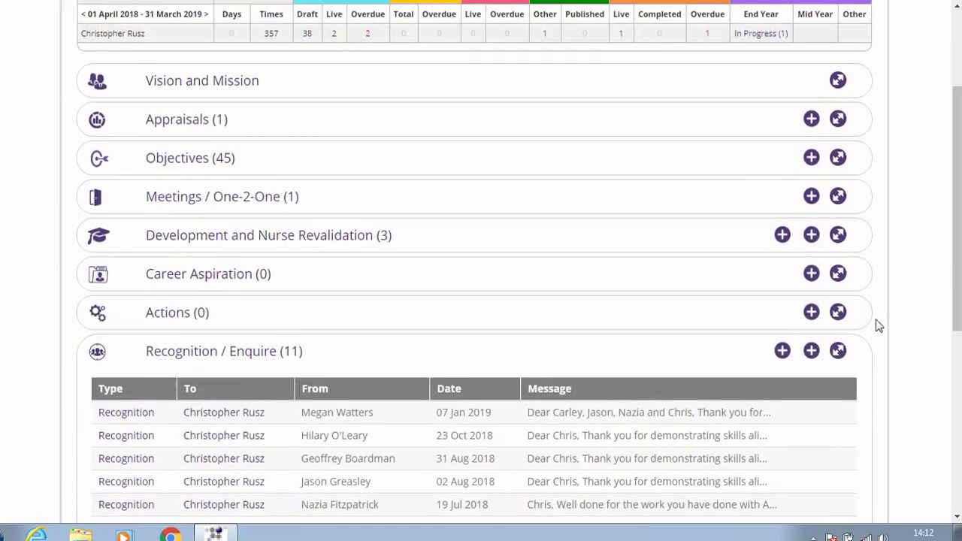
left_click(837, 351)
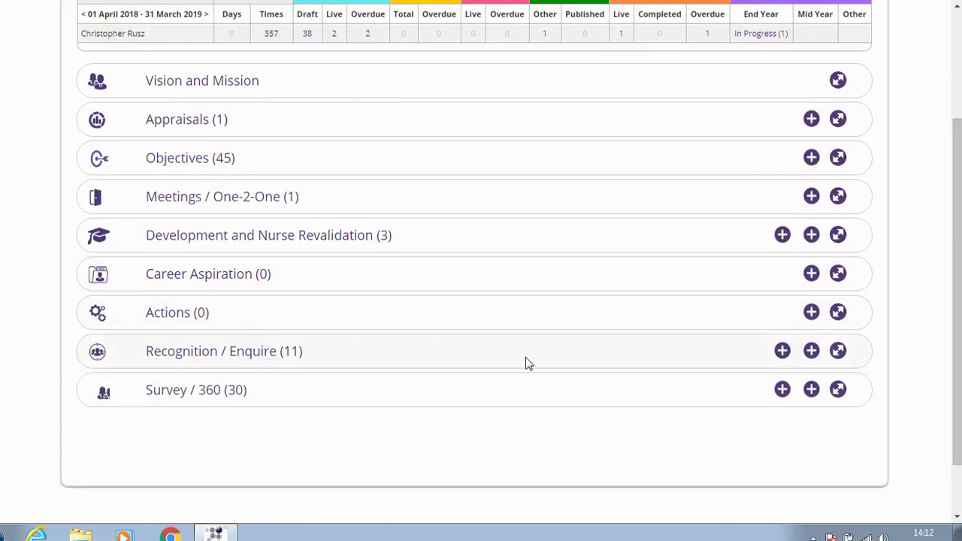
Address a feedback request to the colleague with text 'test' and Rate me please set to No
left_click(812, 352)
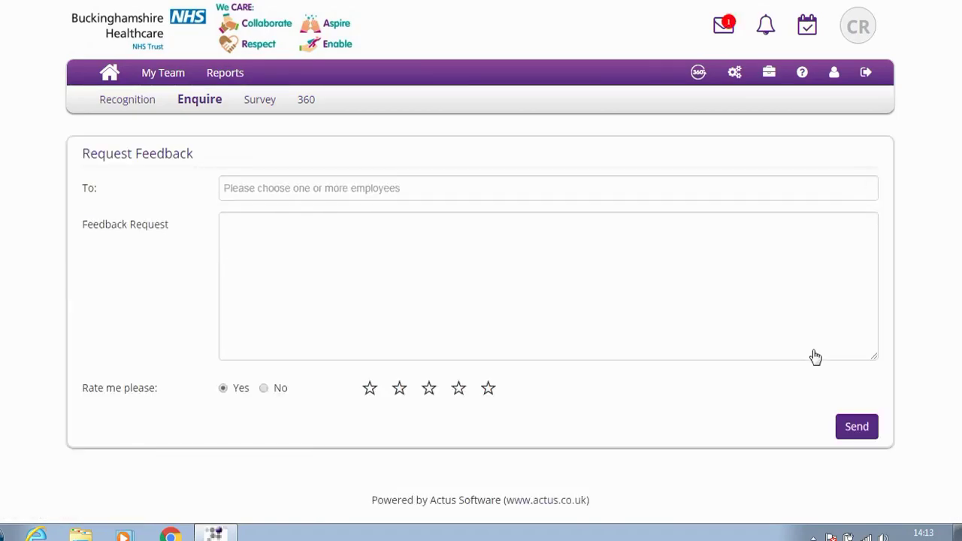
left_click(410, 188)
type("fit")
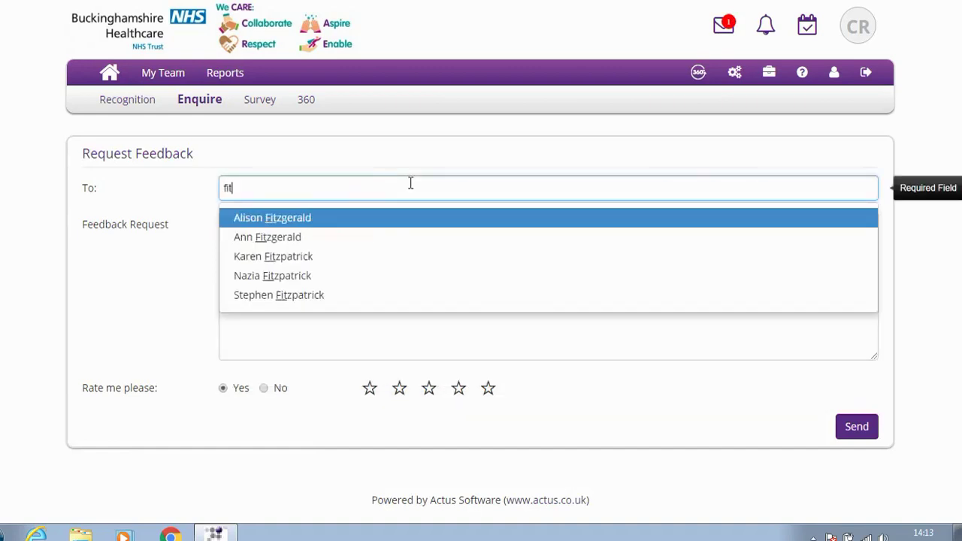
type("zpa")
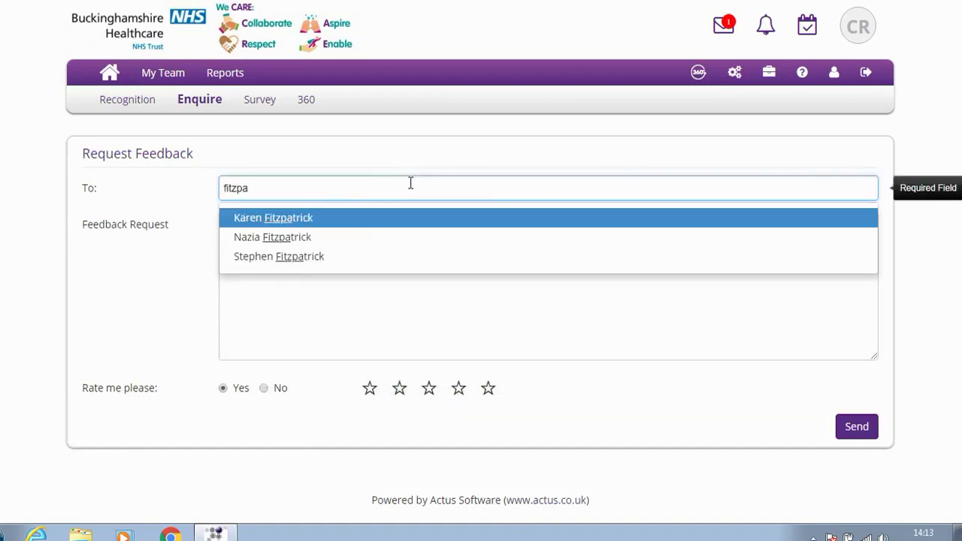
left_click(293, 236)
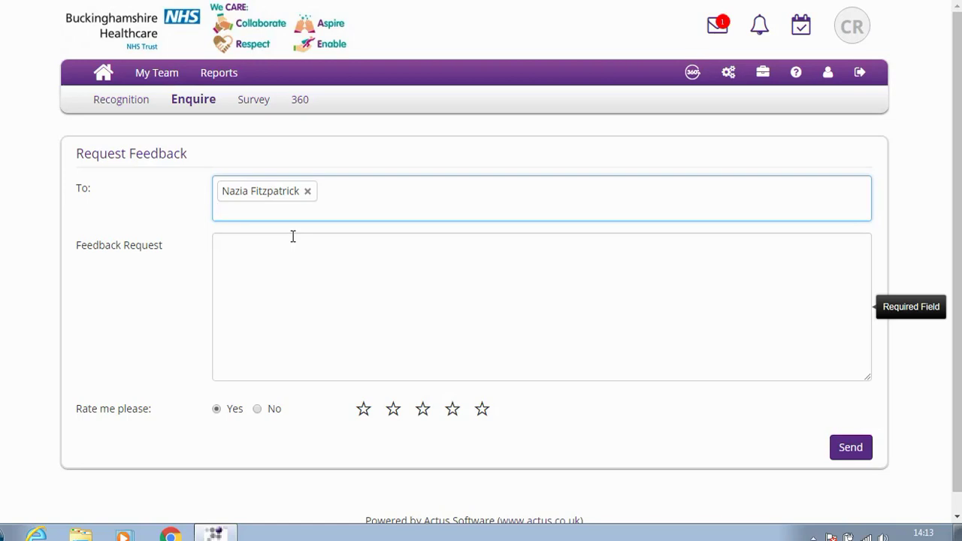
left_click(286, 250)
type("test")
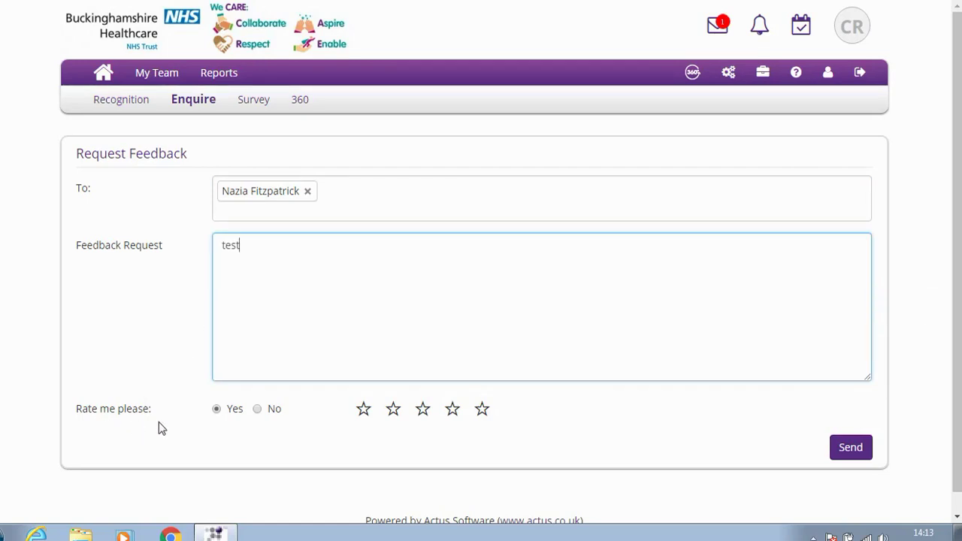
left_click(257, 412)
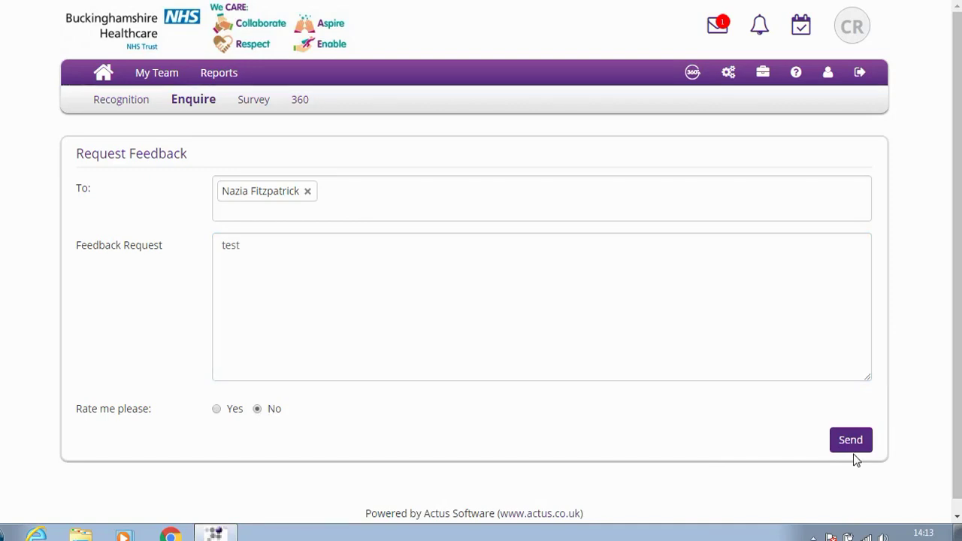
Discard the feedback request for My Dashboard, then expand and collapse Recognition / Enquire's 11 entries
left_click(103, 73)
left_click(551, 70)
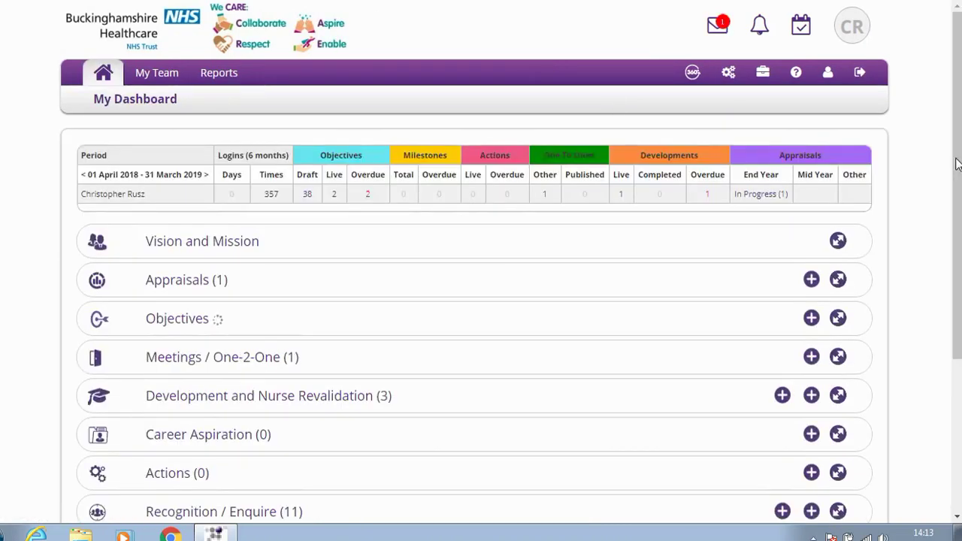
scroll(844, 347, "down", 2)
left_click(838, 358)
left_click(838, 357)
left_click_drag(958, 342, 954, 223)
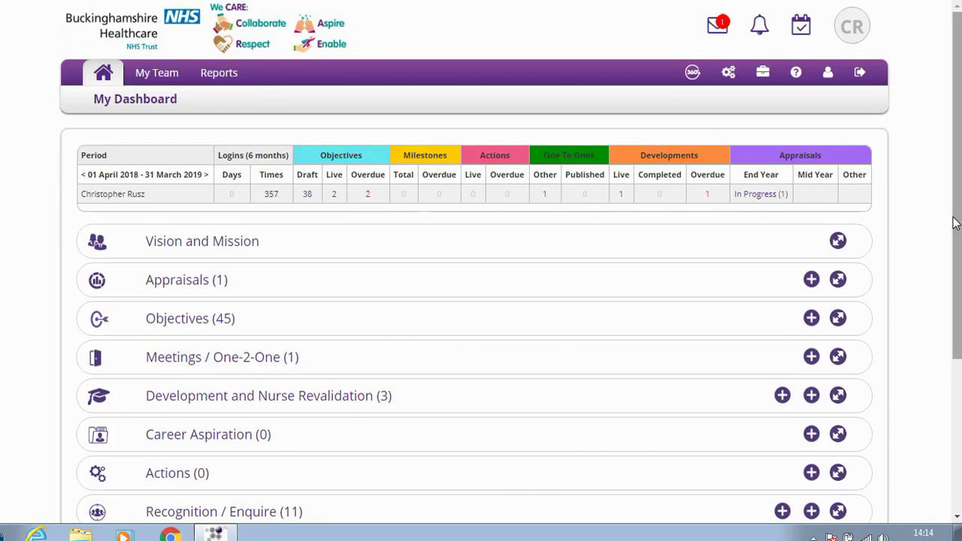
Open My Documents and start an upload, cancelling the file browser without choosing a file
left_click(762, 74)
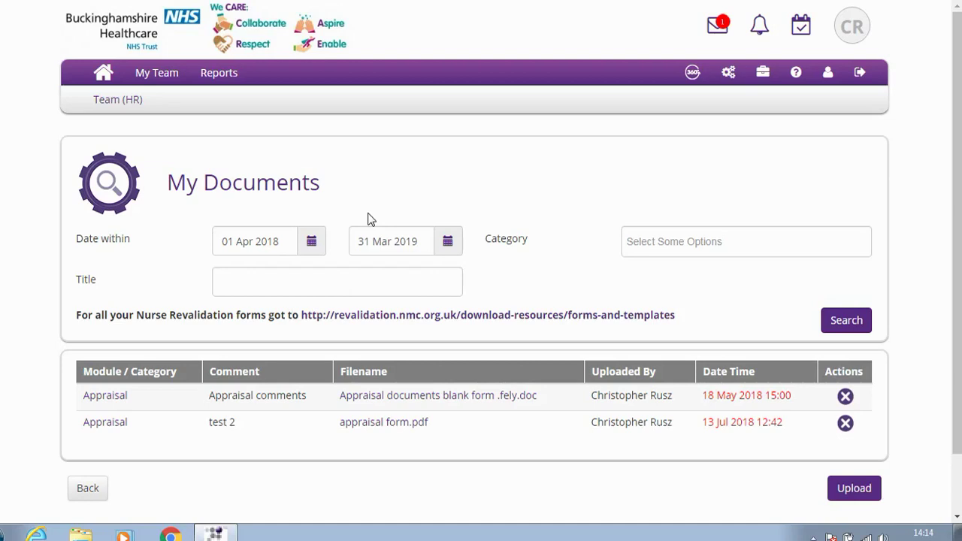
left_click(847, 489)
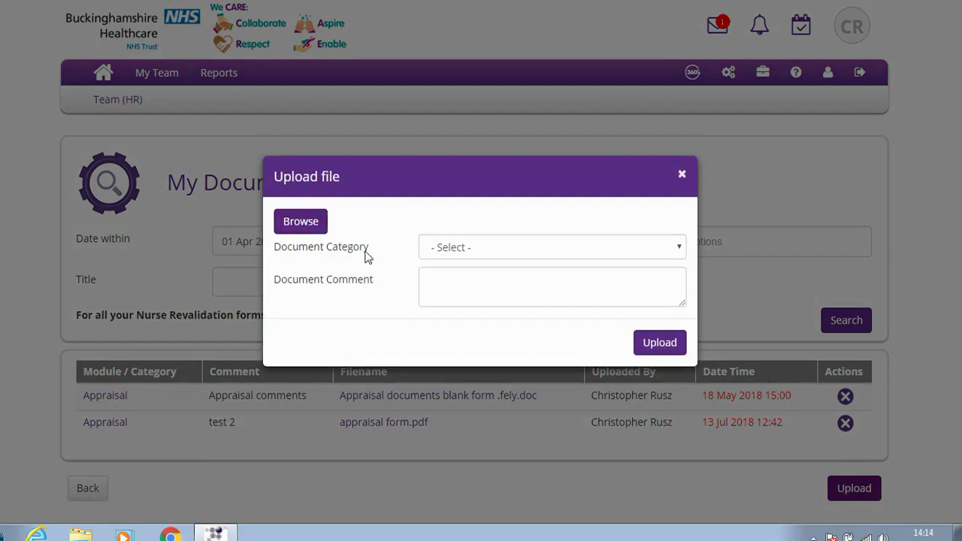
left_click(301, 222)
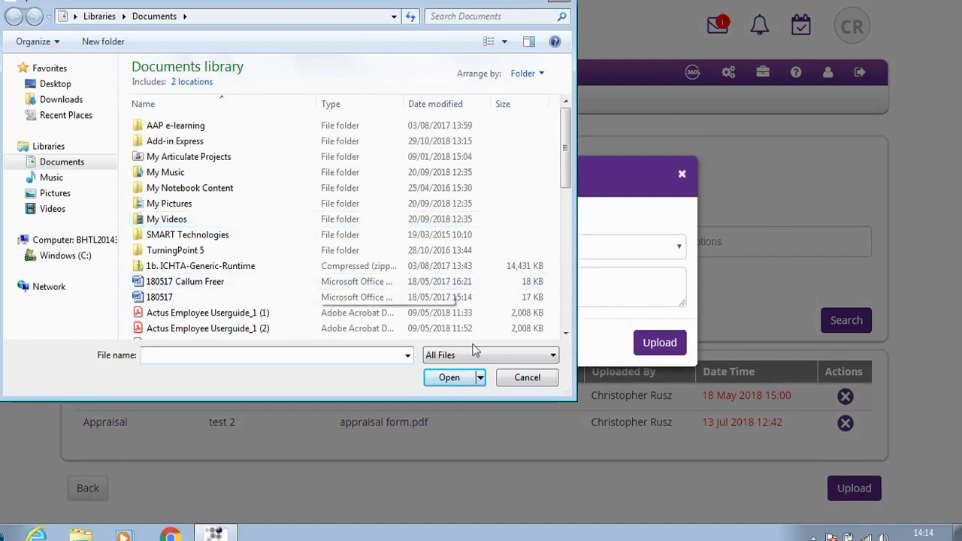
left_click(519, 377)
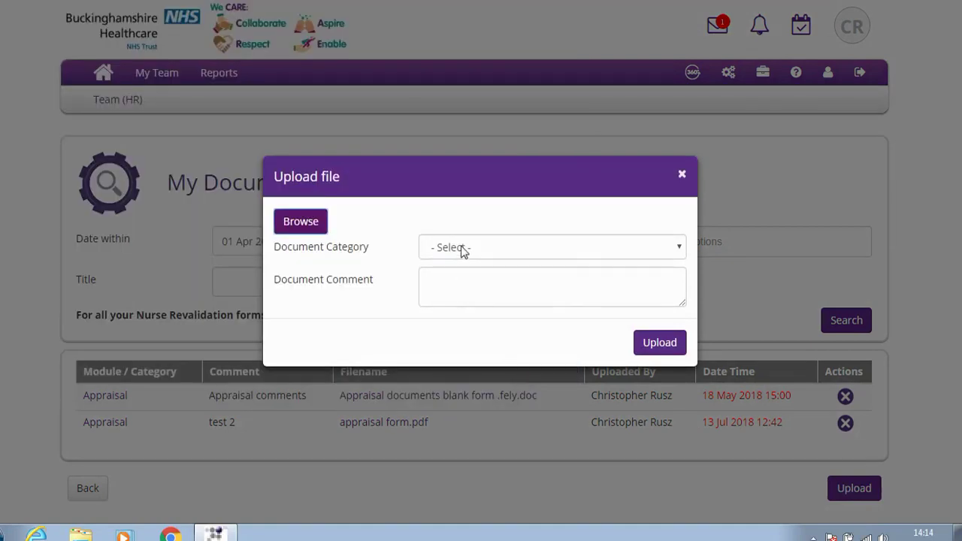
Set the upload category to Feedback with comment 'Patient feedback', then close without uploading
left_click(461, 248)
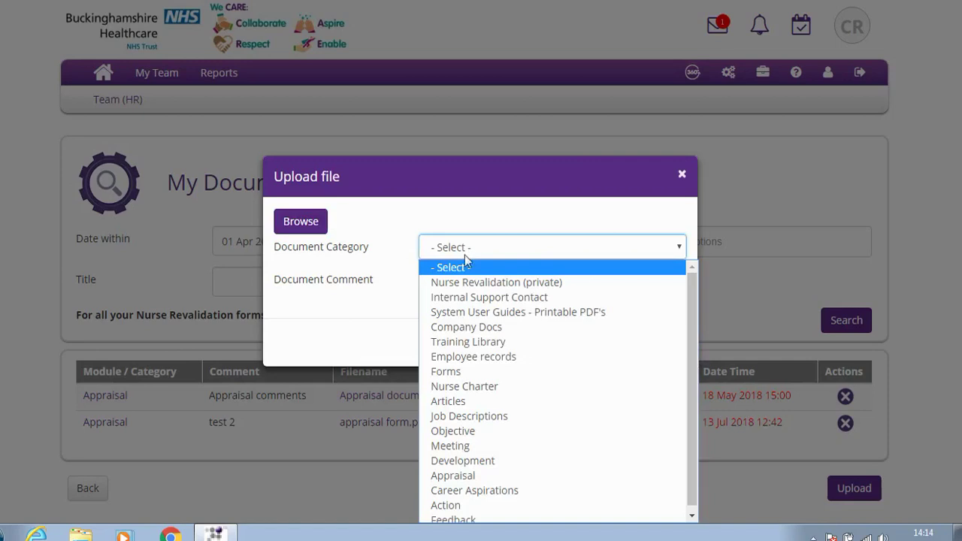
left_click(475, 515)
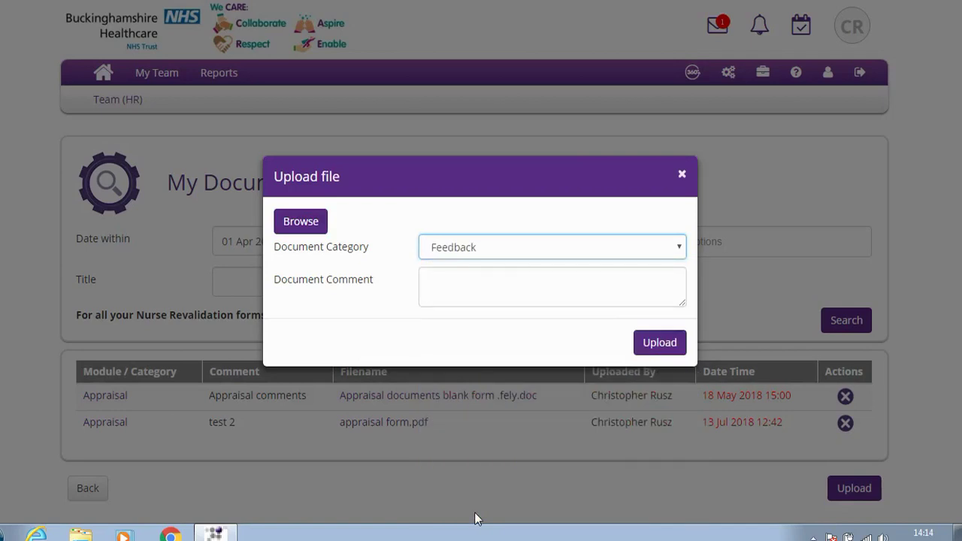
left_click(452, 288)
type("Patient feedback")
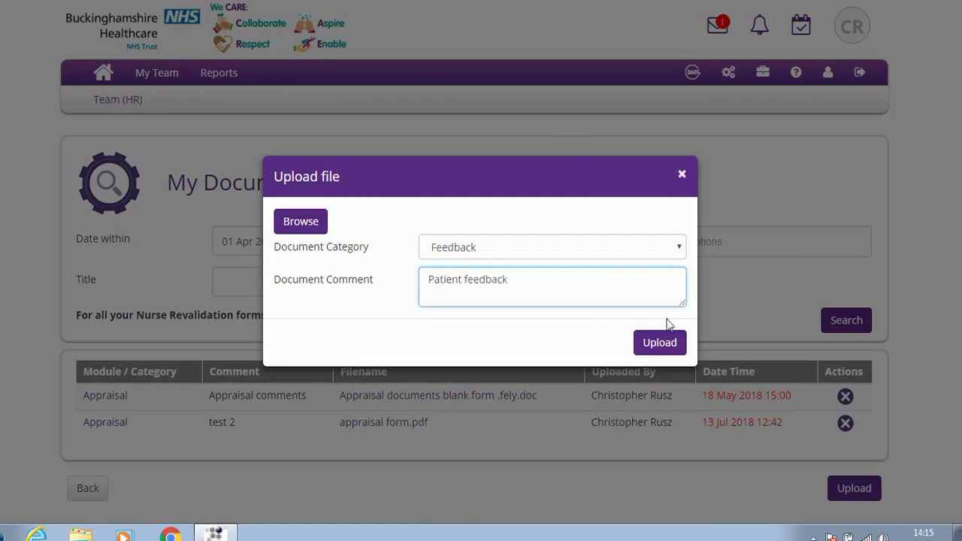
left_click(681, 177)
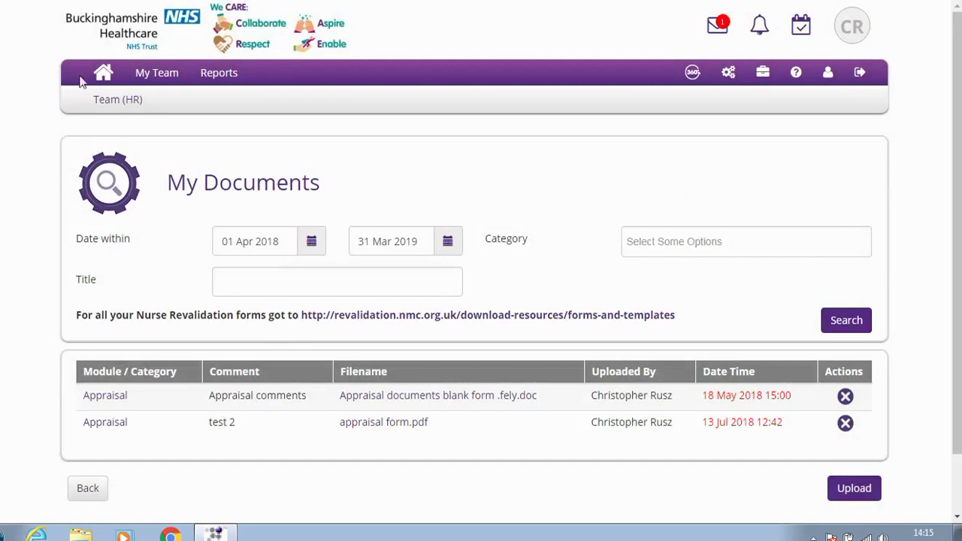
Leave My Documents without saving and return to My Dashboard
left_click(103, 75)
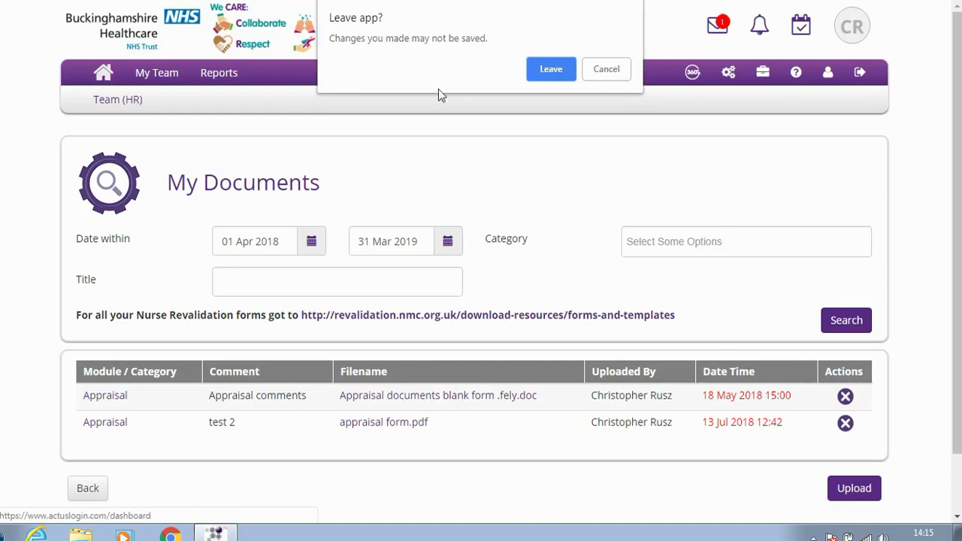
left_click(553, 75)
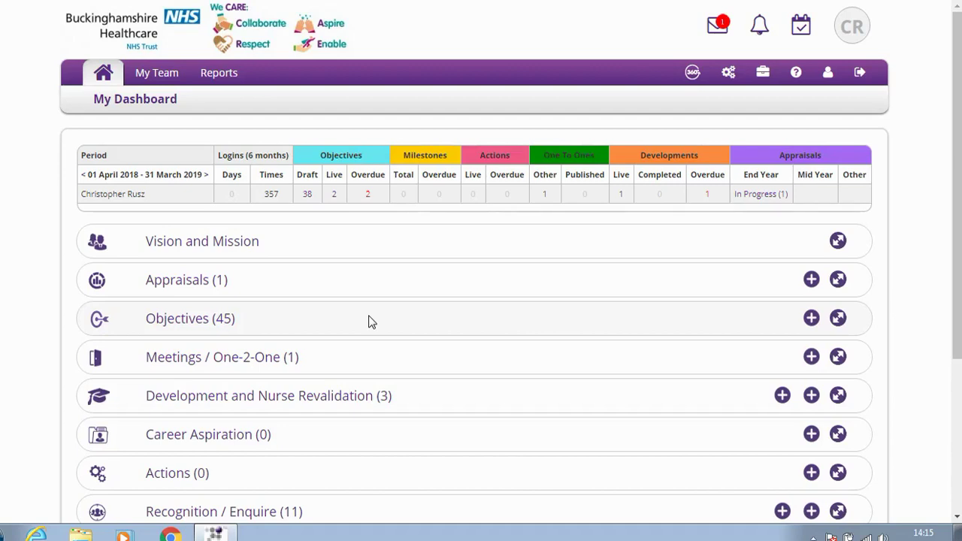
left_click(194, 284)
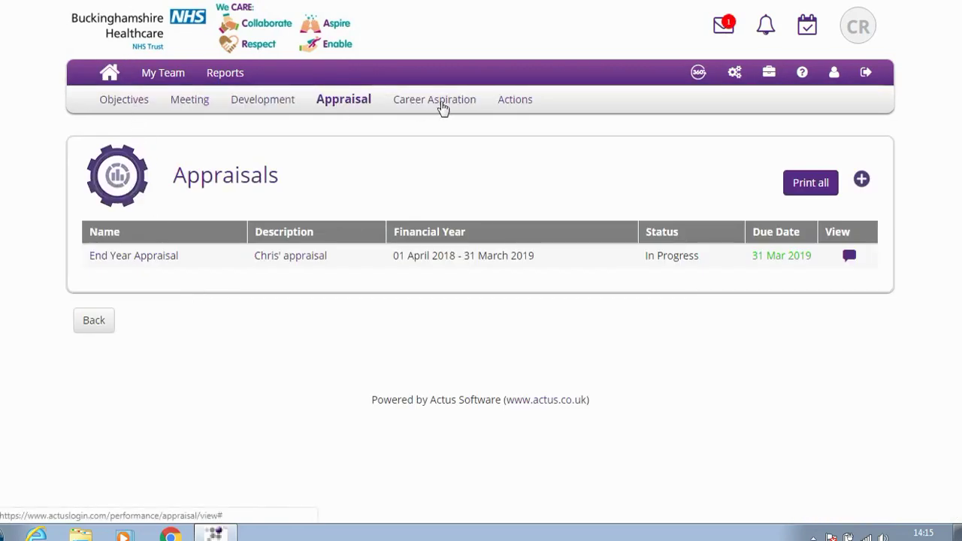
left_click(343, 104)
left_click(354, 167)
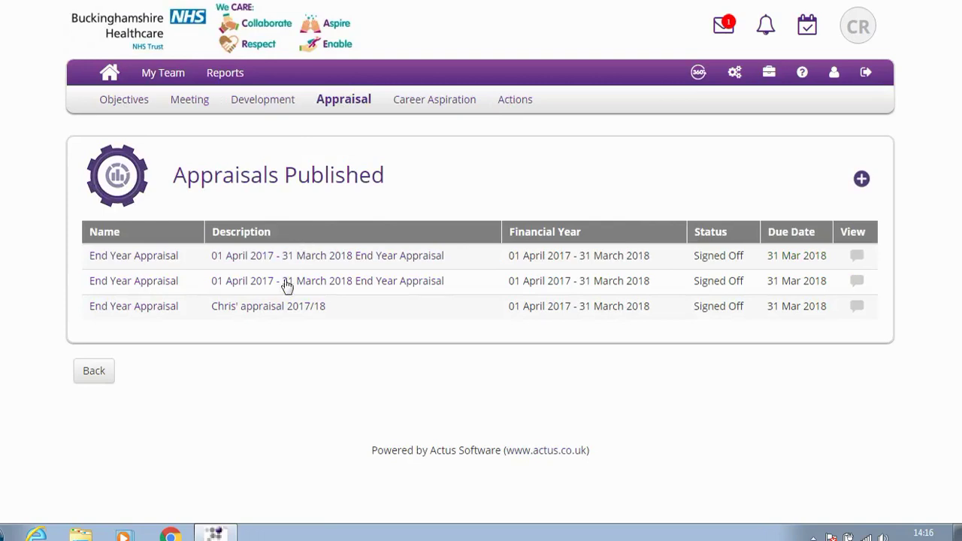
left_click(283, 308)
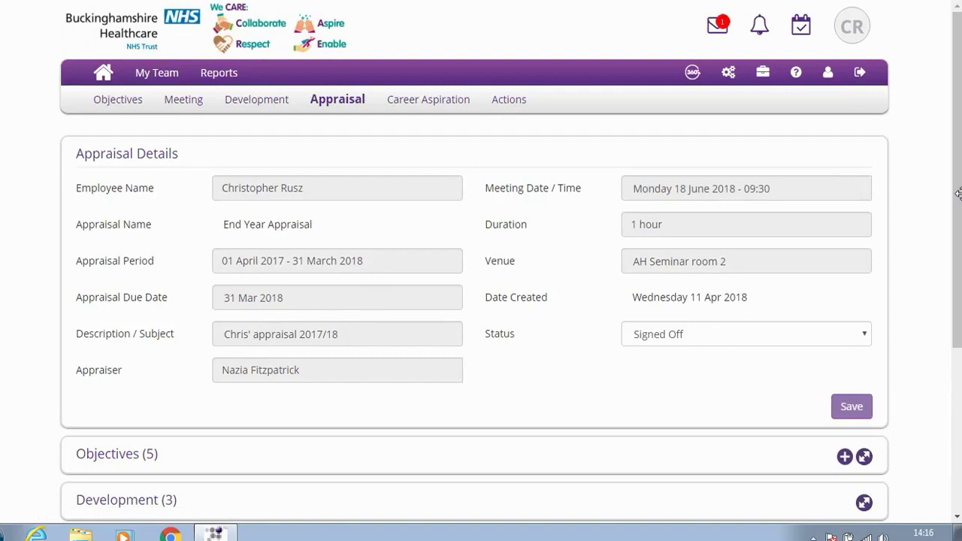
scroll(868, 337, "down", 2)
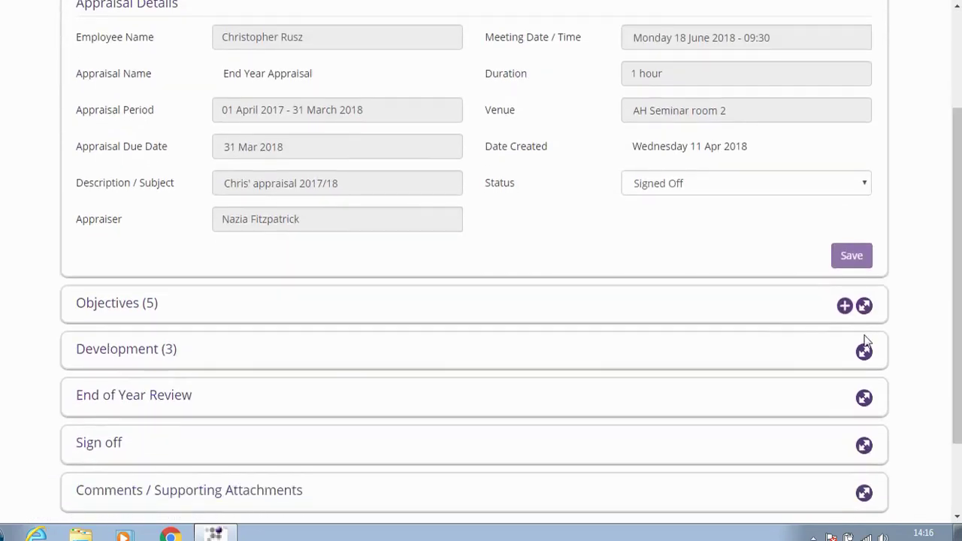
left_click(864, 399)
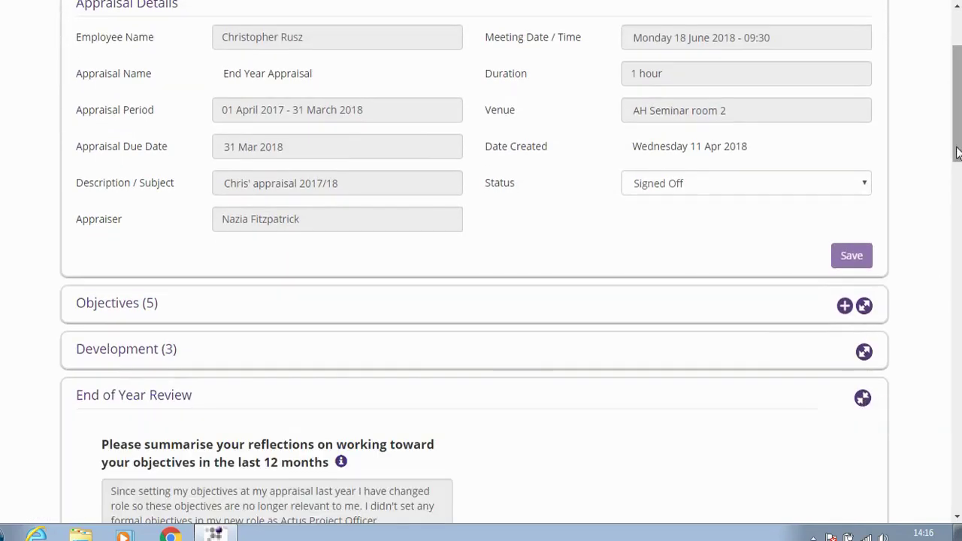
scroll(864, 399, "down", 9)
left_click(243, 328)
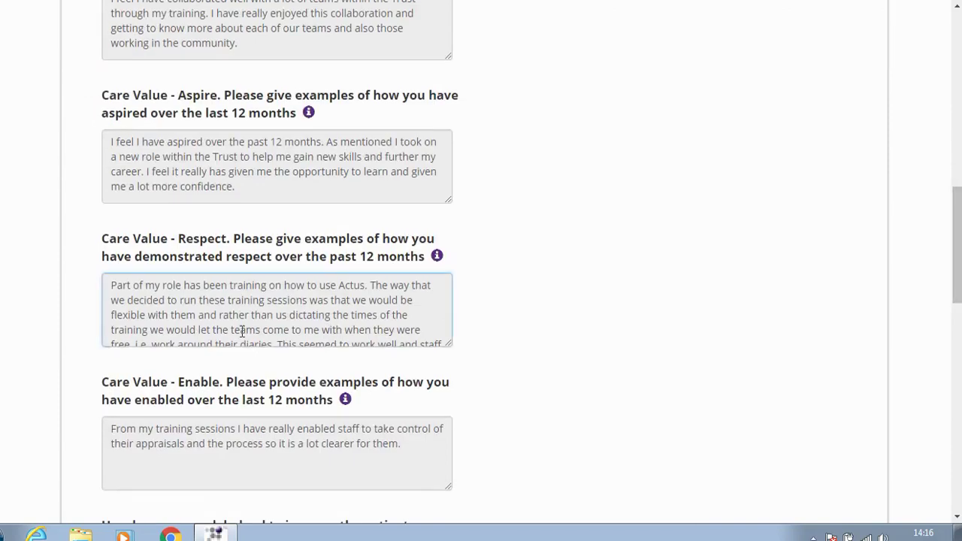
left_click_drag(958, 239, 958, 67)
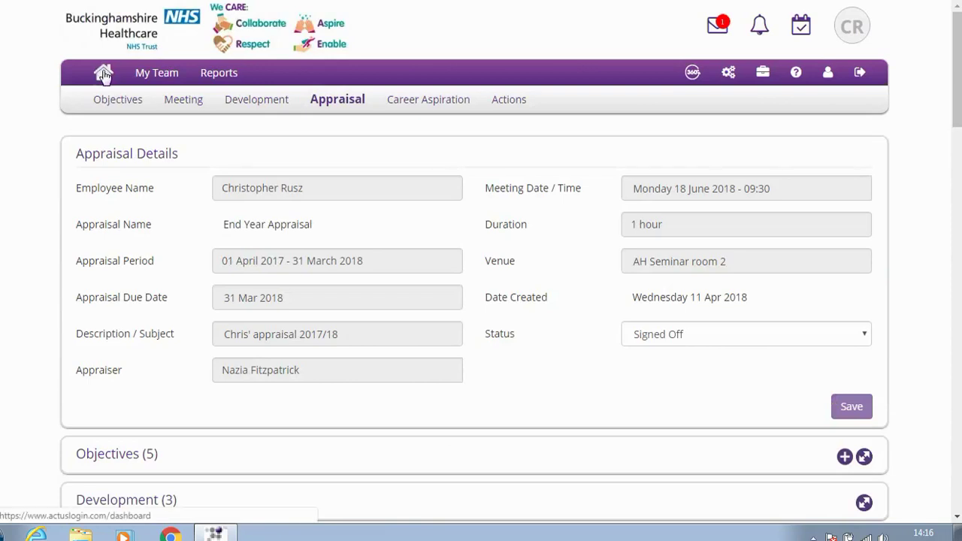
left_click(104, 74)
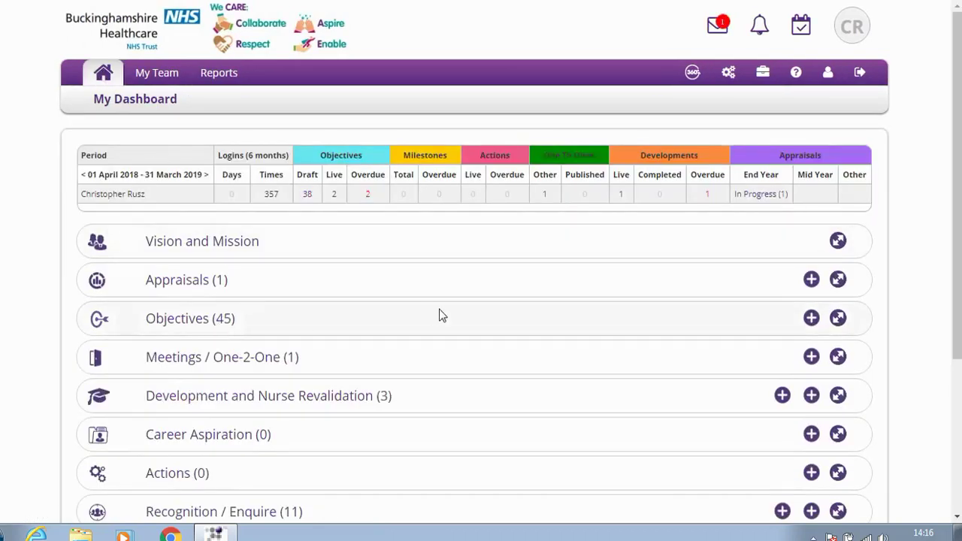
left_click(194, 321)
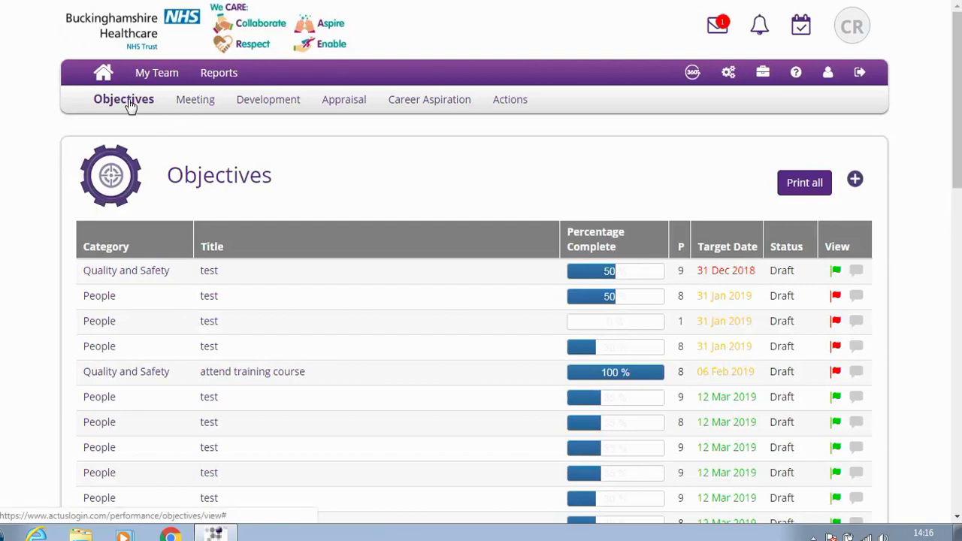
left_click(130, 106)
left_click(124, 167)
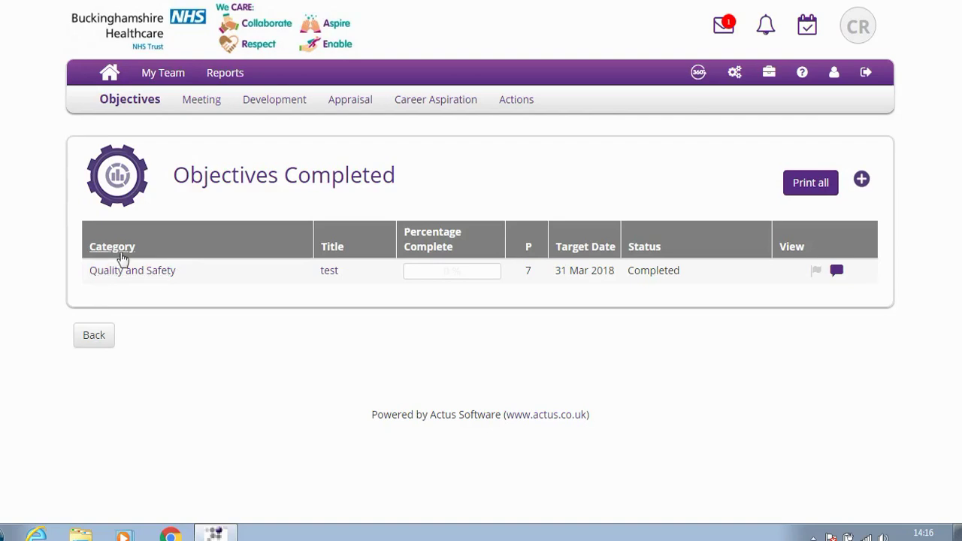
left_click(111, 75)
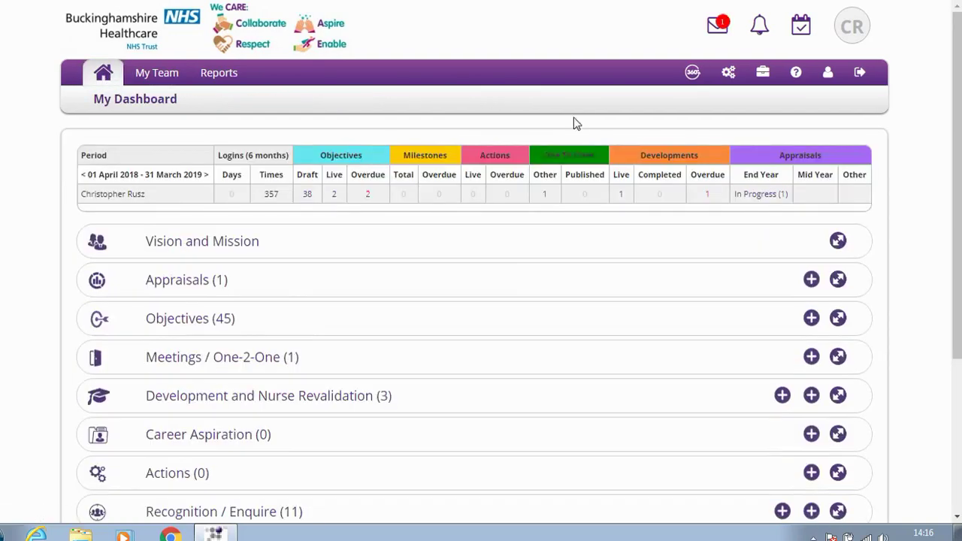
left_click_drag(958, 143, 958, 117)
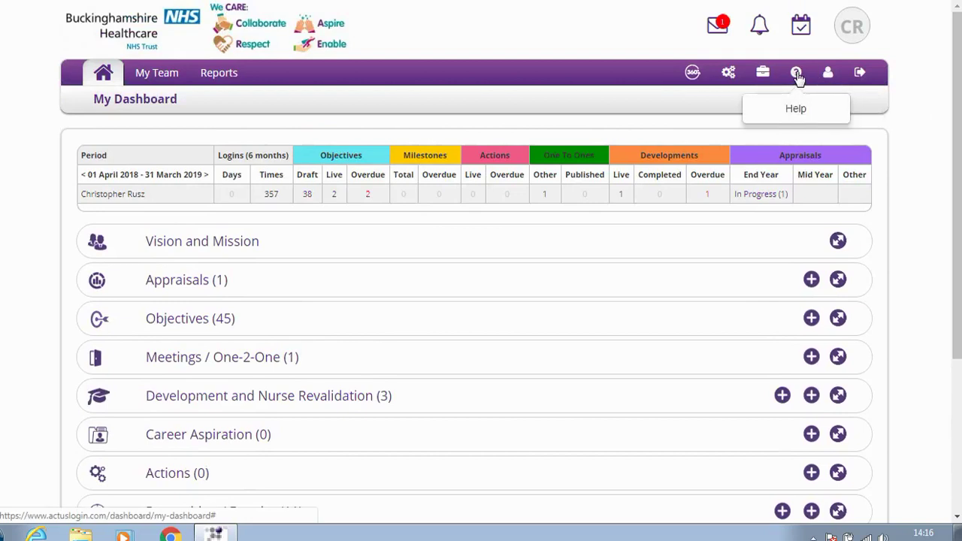
Download Actus Employee Userguide_1.pdf from Help > Resources and open the 25-page guide
left_click(796, 75)
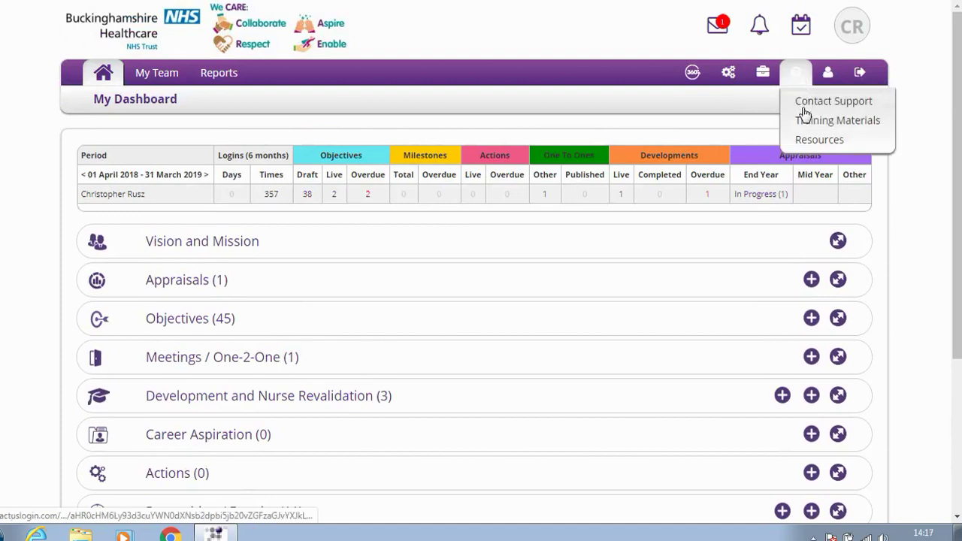
left_click(805, 143)
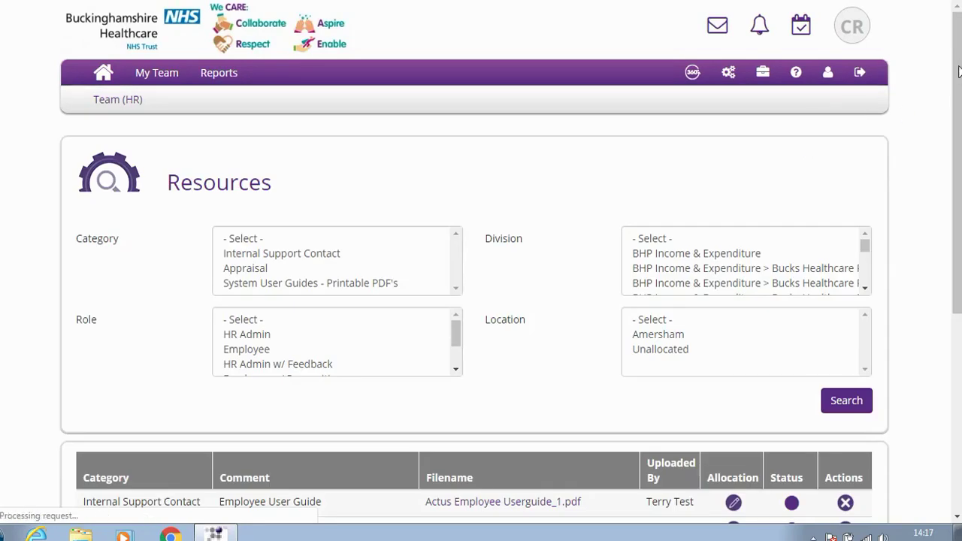
scroll(805, 151, "down", 1)
scroll(128, 180, "down", 3)
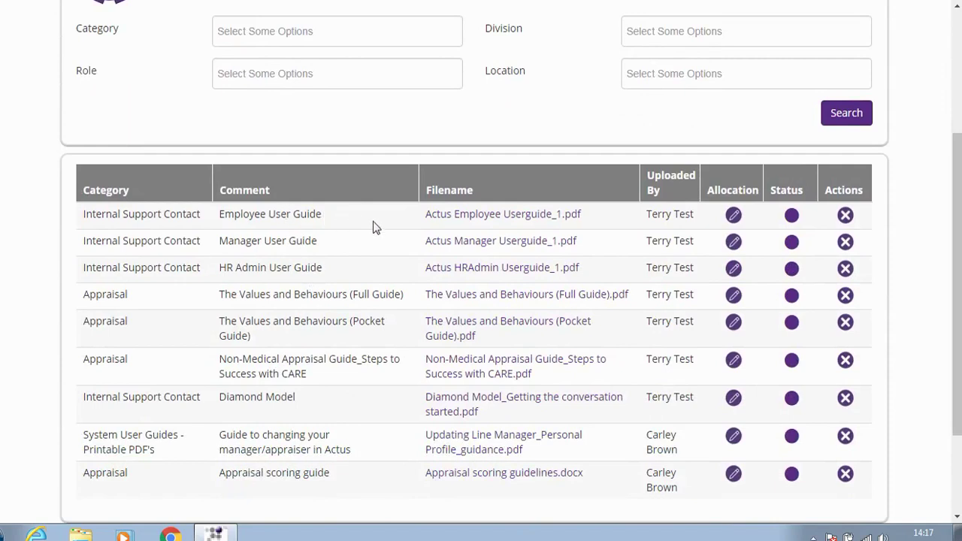
left_click(453, 218)
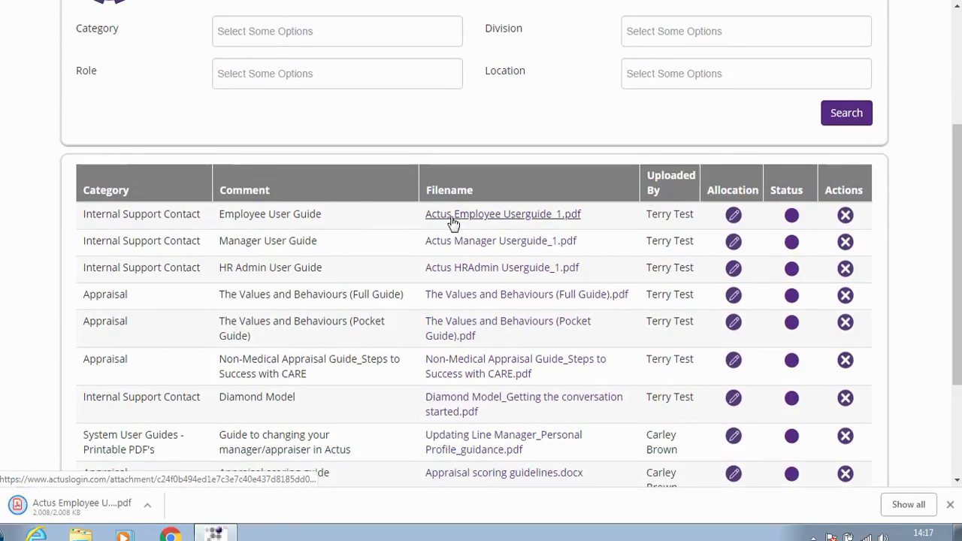
left_click(55, 514)
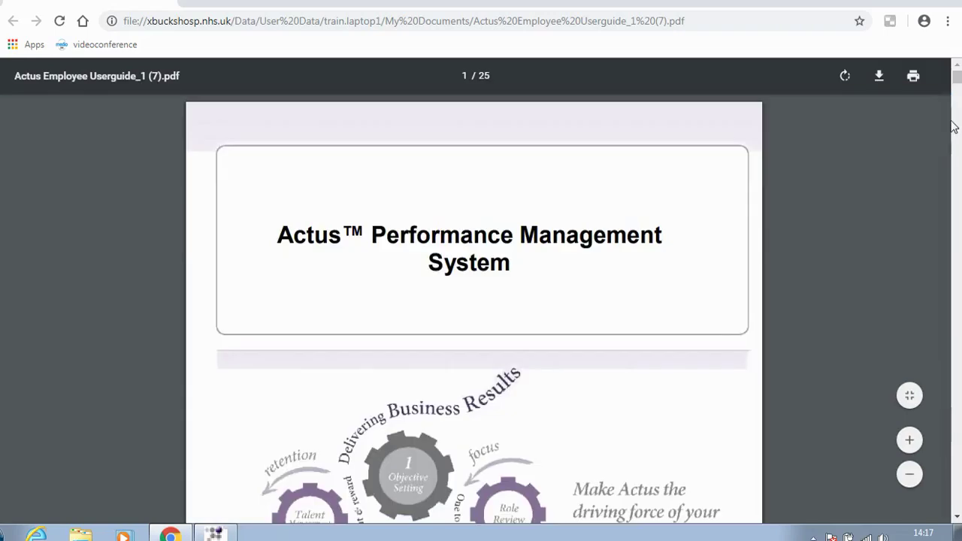
Jump to 'Setting up a One-2-One meeting' in the guide, then close the PDF
left_click_drag(957, 78, 957, 105)
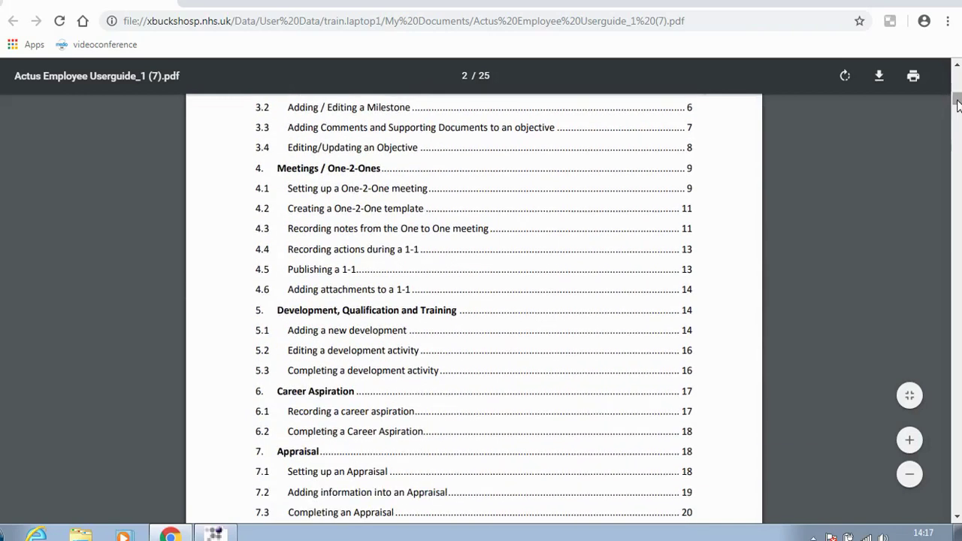
left_click(414, 195)
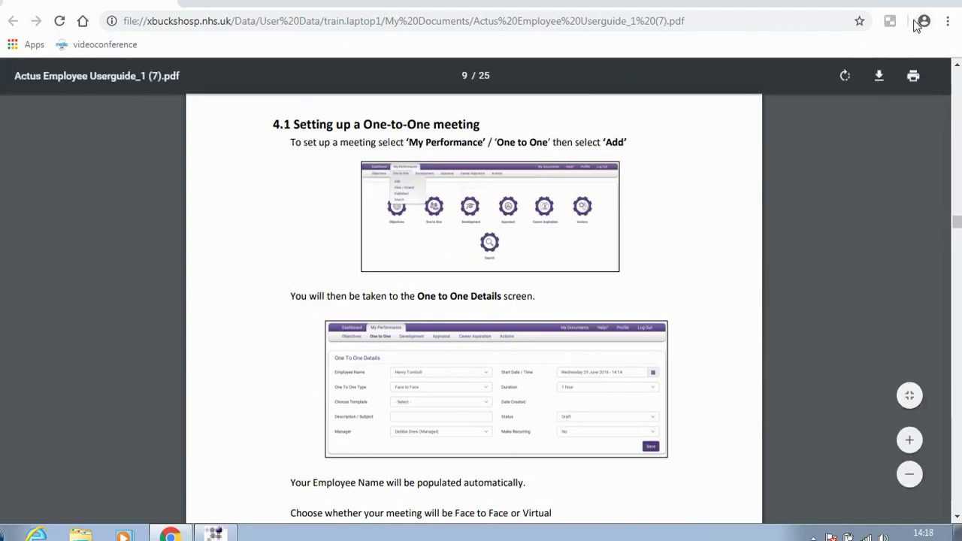
left_click(932, 1)
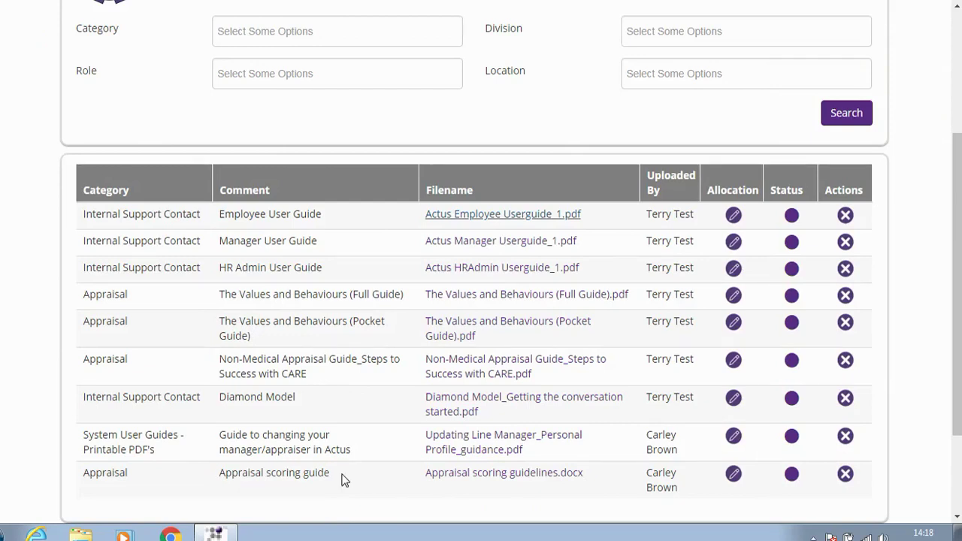
Return to My Dashboard and log out of Actus
left_click_drag(960, 316, 955, 176)
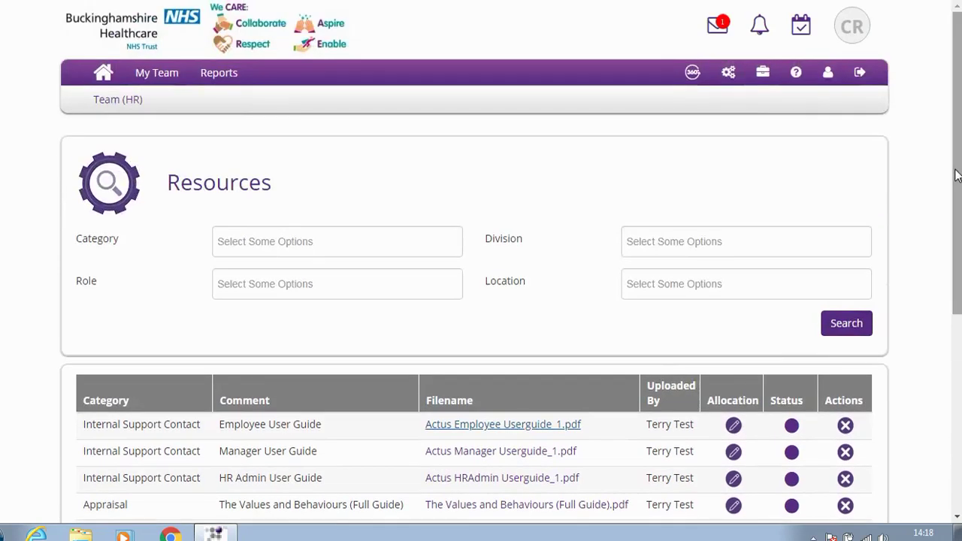
left_click(102, 78)
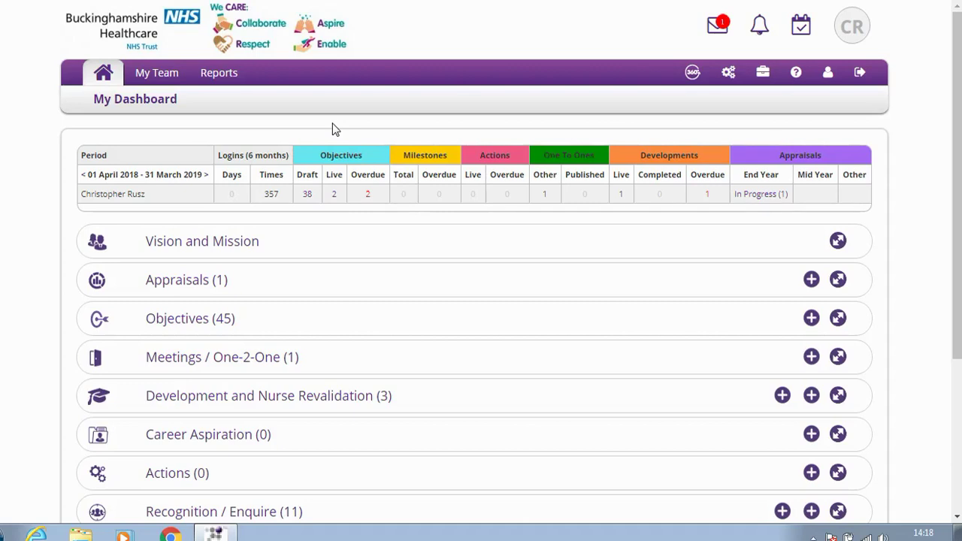
left_click(860, 75)
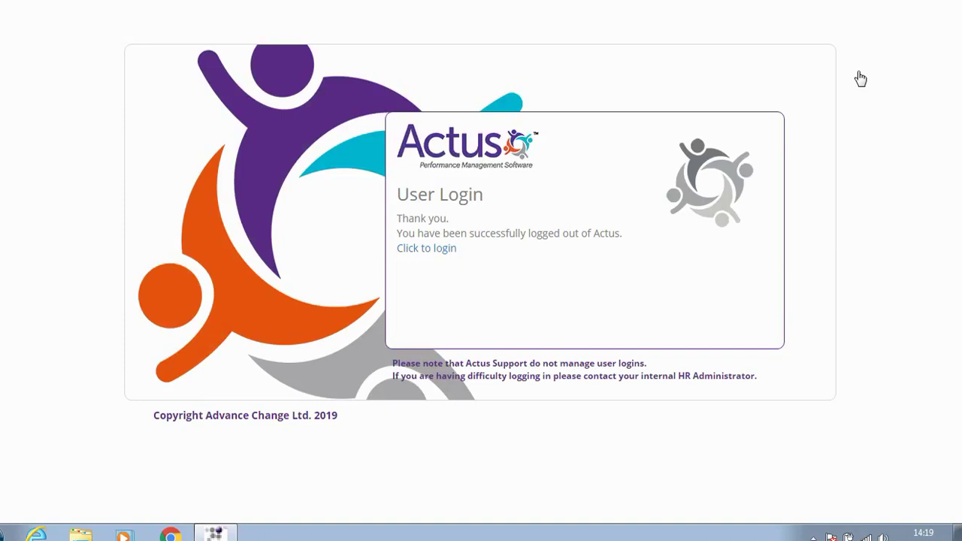
Close the logged-out browser window to reveal the Windows desktop
left_click(958, 1)
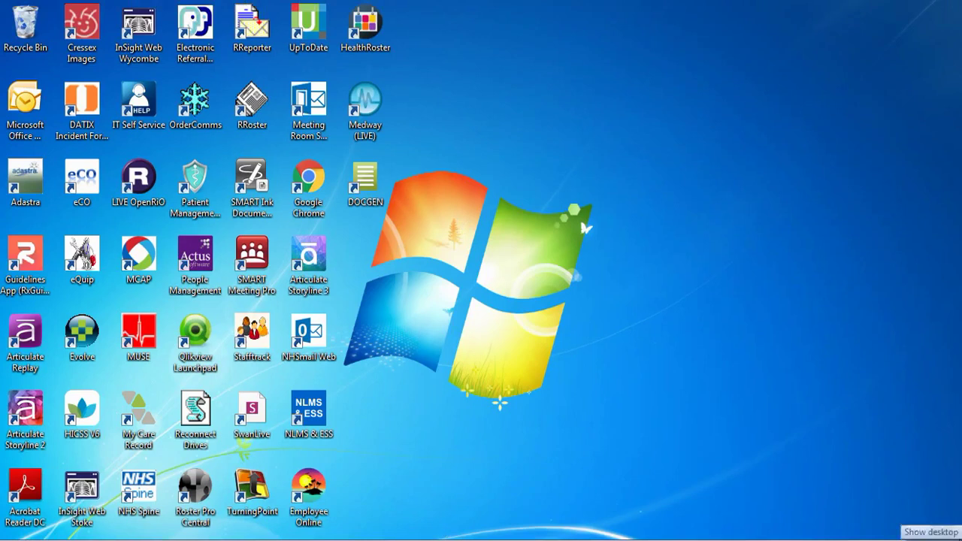
left_click(958, 537)
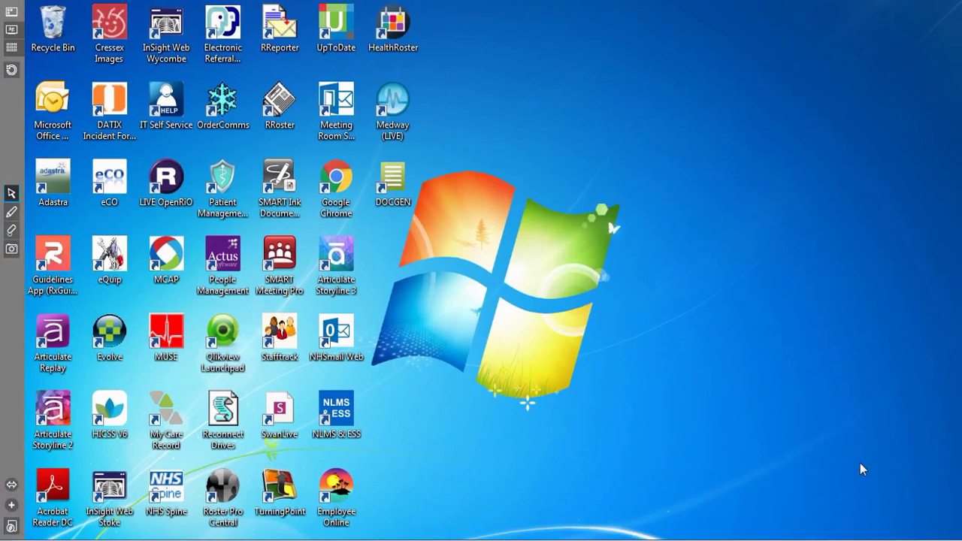